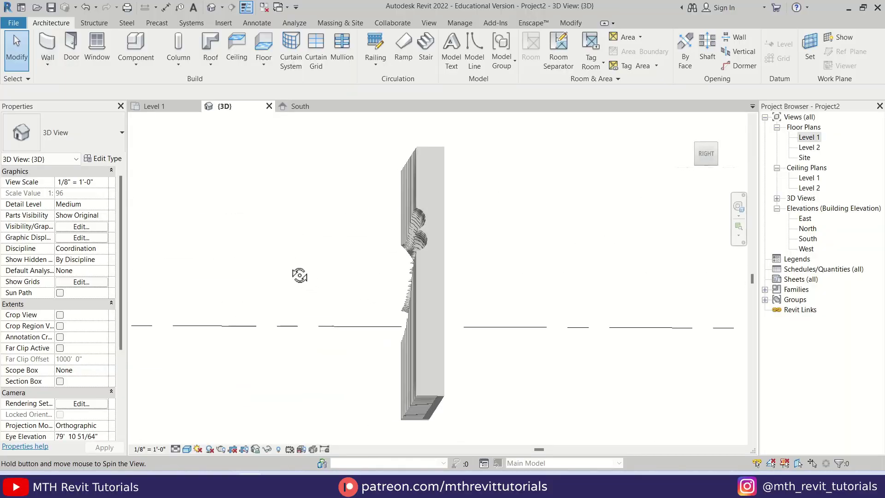
Open the Revit Architecture 5 Course Bundle Pack course page and choose Start Learning
middle_click_drag(297, 273, 528, 372, "shift")
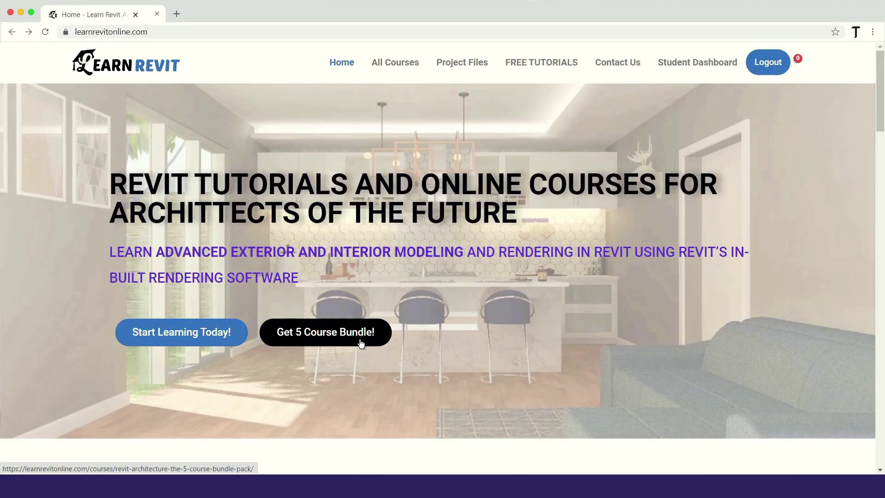
left_click(361, 343)
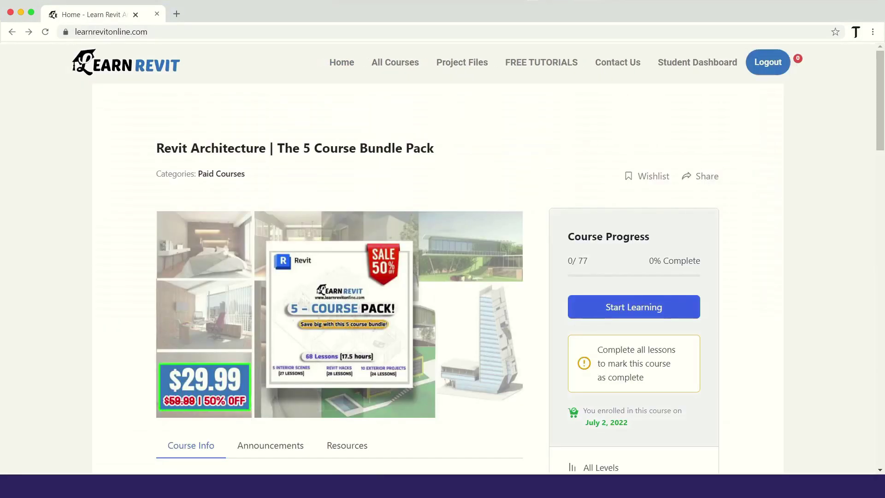
left_click(640, 308)
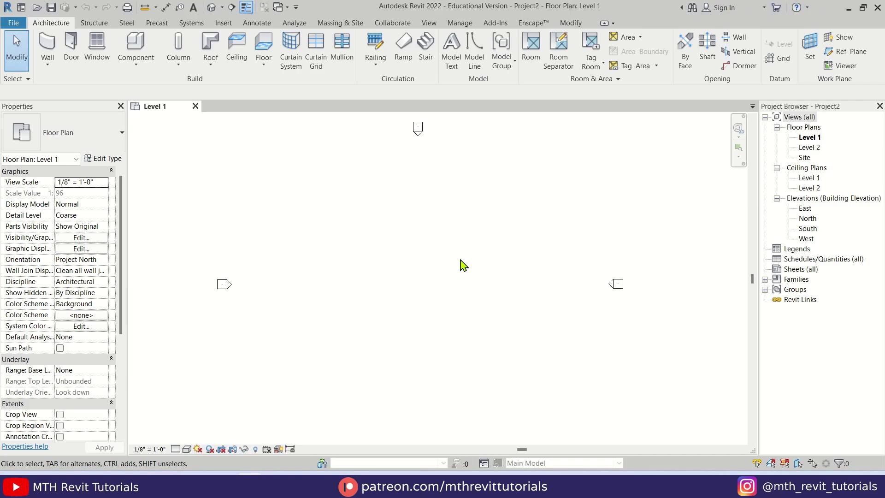
Turn on Show Mass Form and Floors and start an in-place mass named Mass 1
left_click(353, 26)
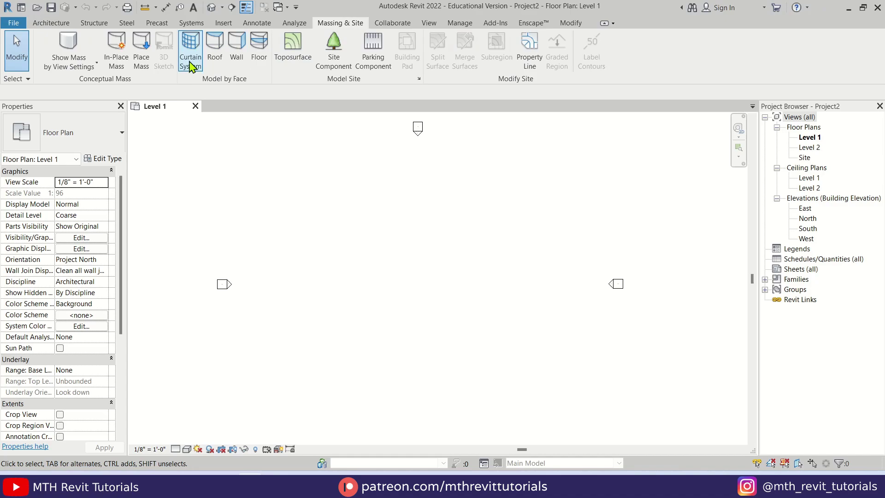
left_click(74, 46)
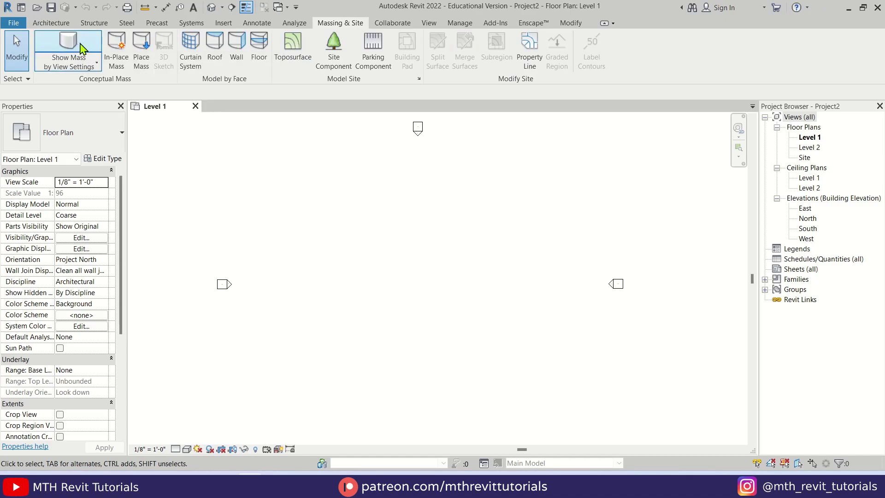
left_click(116, 62)
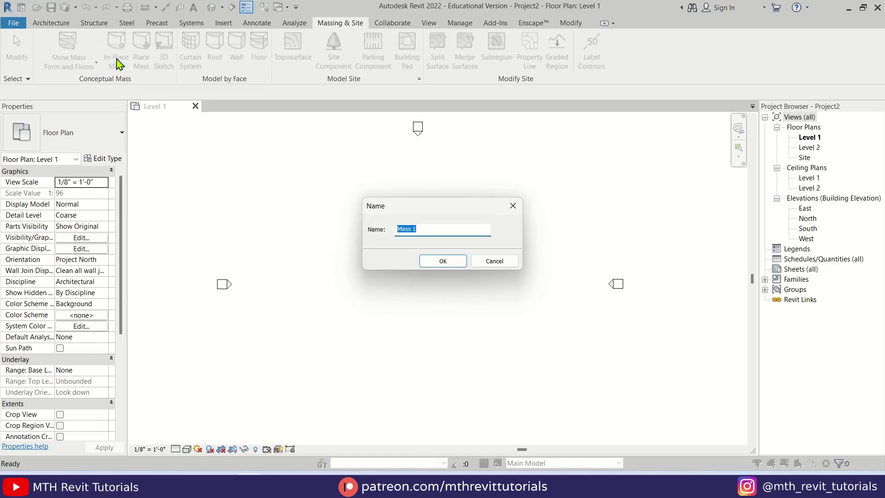
left_click(435, 266)
scroll(410, 243, "up", 2)
middle_click_drag(410, 244, 394, 282)
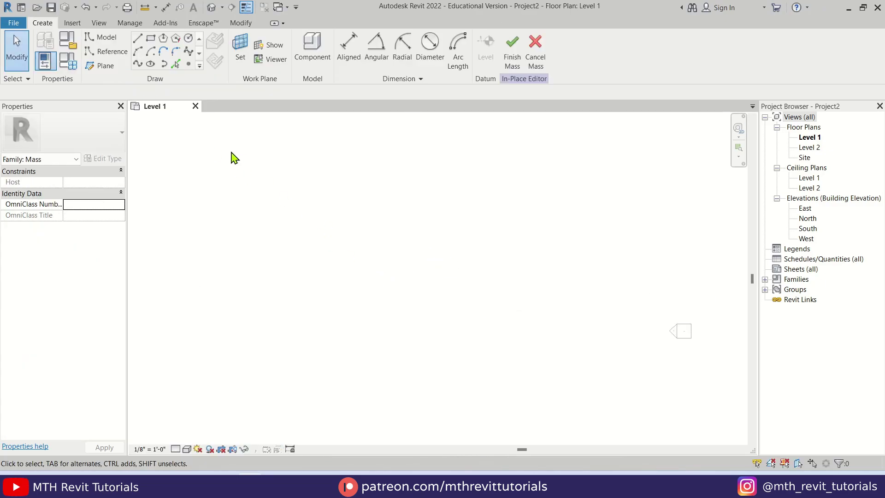
Sketch a long rectangle of mass lines on Level 1 with the Rectangle tool
left_click(151, 39)
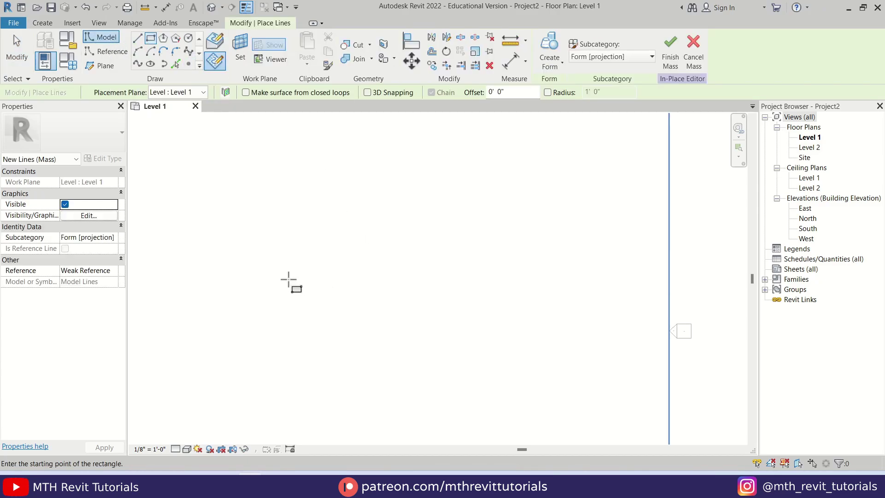
left_click(227, 244)
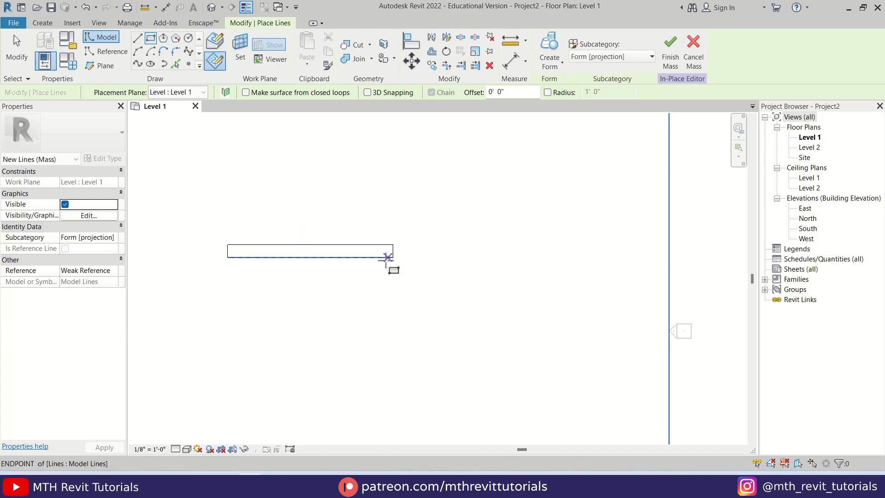
key("Escape")
scroll(346, 264, "up", 4)
scroll(413, 255, "down", 1)
middle_click_drag(427, 255, 492, 276)
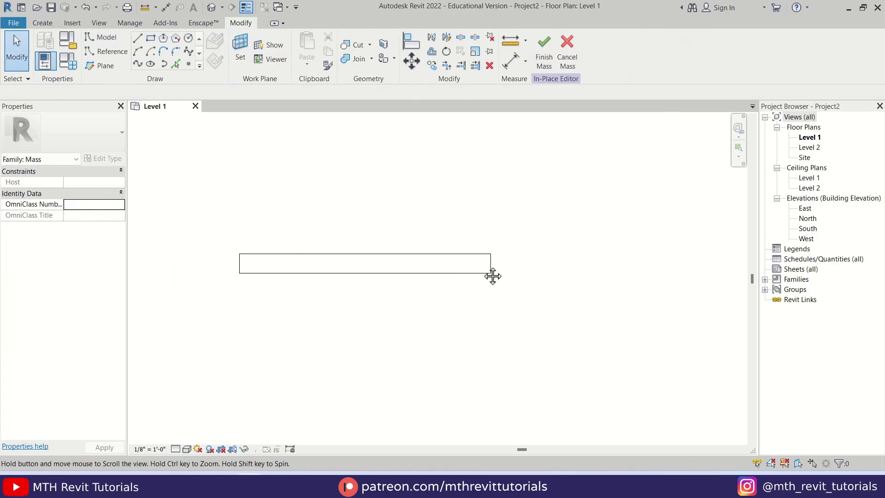
Set the rectangle's width dimension to 1'-0"
left_click(409, 275)
scroll(218, 275, "up", 1)
left_click(206, 262)
type("1")
key("Return")
scroll(578, 254, "up", 3)
key("Escape")
Change the rectangle's 46'-0" length to 15'
key("Tab")
left_click(581, 246)
scroll(574, 248, "down", 1)
left_click(280, 266)
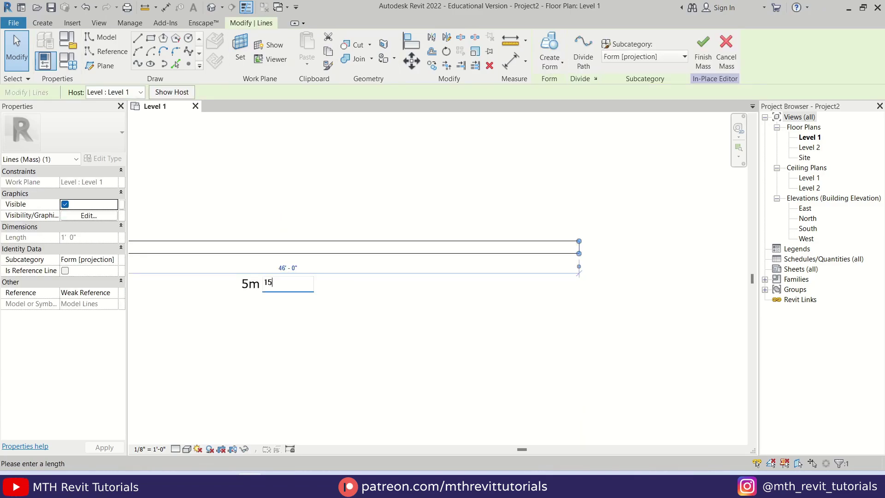
key("Return")
left_click(373, 242)
Move the whole rectangle down and to the right, then switch to the Default 3D view
middle_click_drag(228, 280, 509, 285)
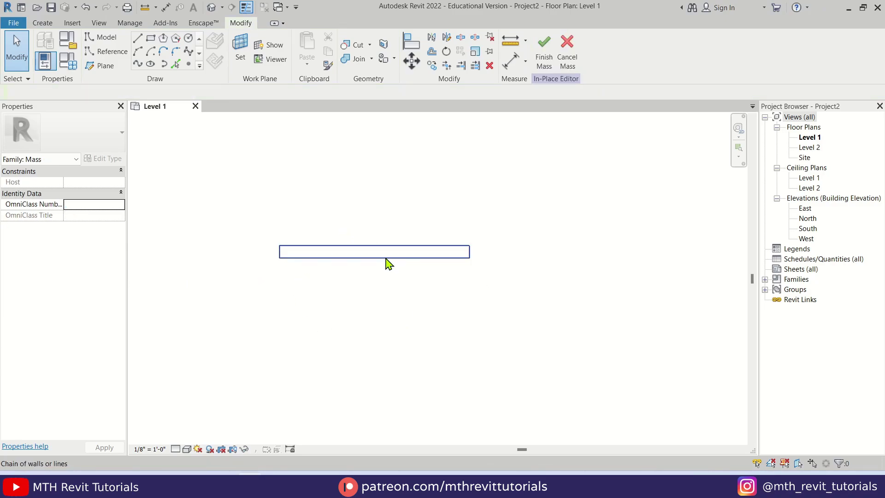
middle_click_drag(310, 210, 324, 237)
scroll(316, 282, "up", 2)
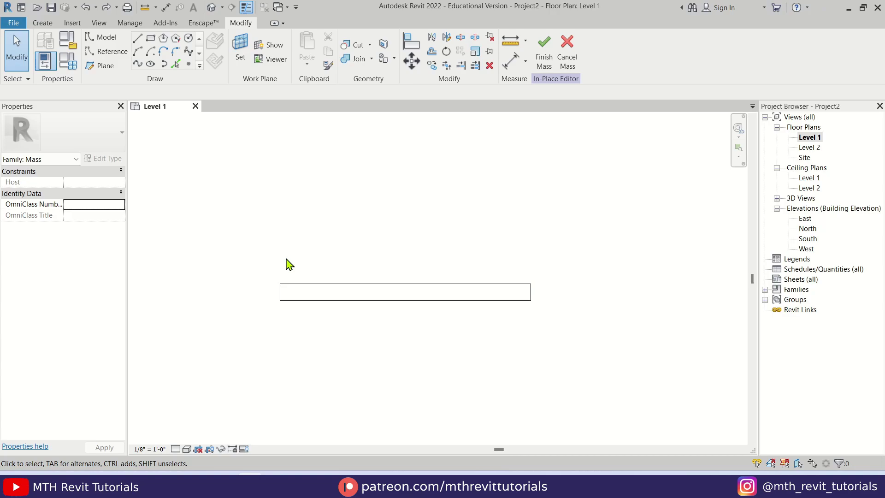
left_click_drag(219, 224, 602, 375)
scroll(262, 292, "down", 4)
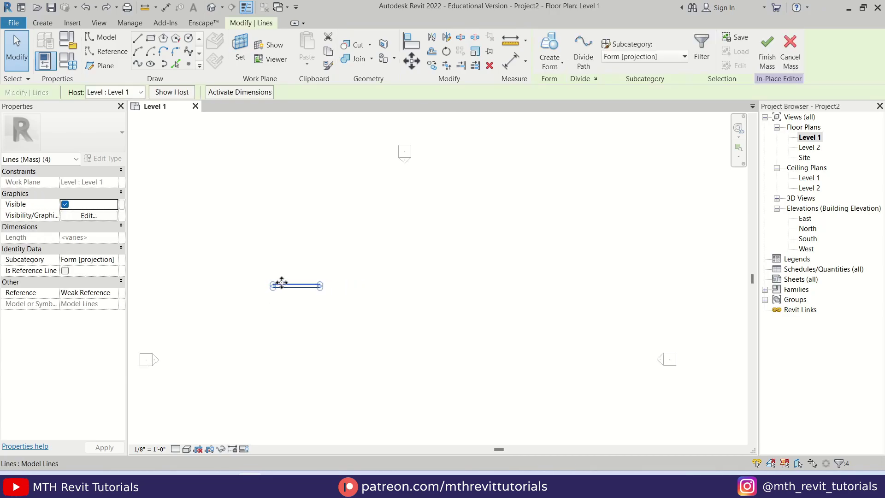
left_click_drag(287, 282, 382, 330)
key("Escape")
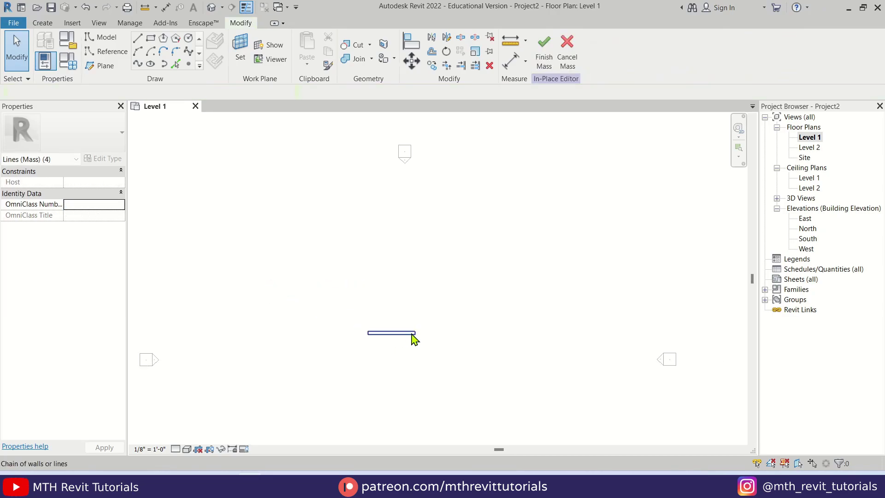
left_click(211, 7)
scroll(332, 239, "up", 8)
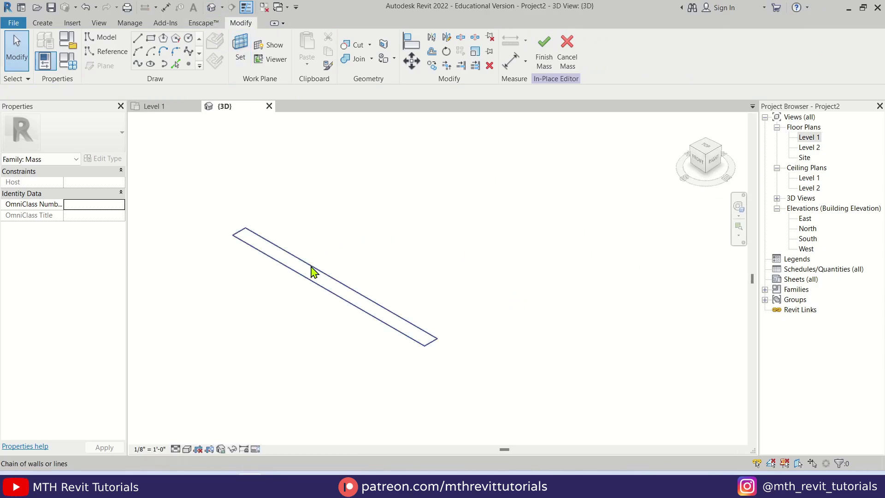
Extrude the four rectangle lines into a solid form 12' tall
left_click(312, 271)
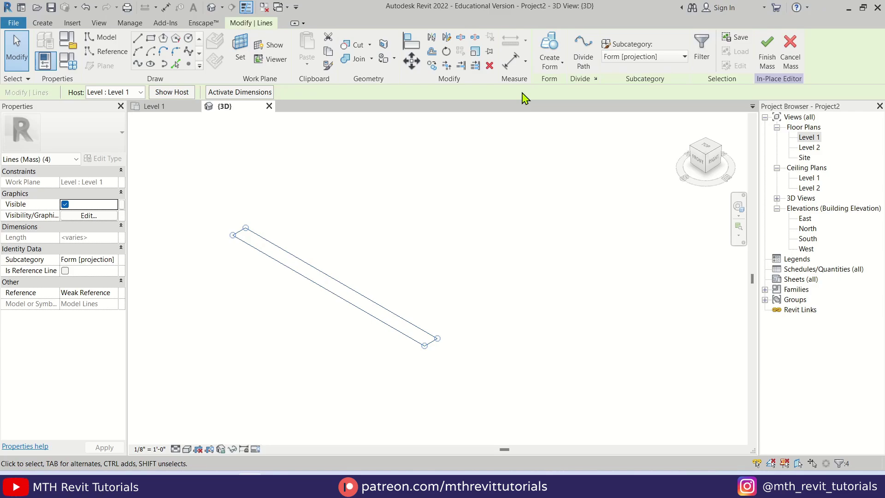
left_click(558, 49)
scroll(304, 331, "up", 3)
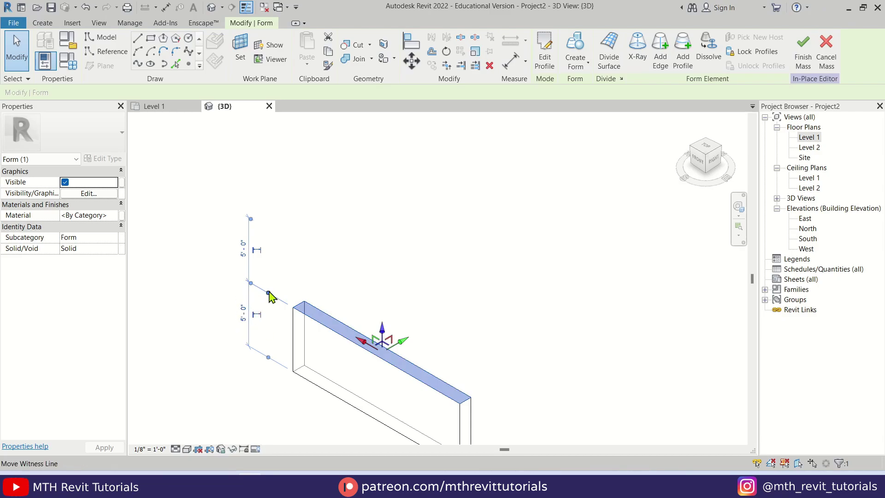
left_click(253, 324)
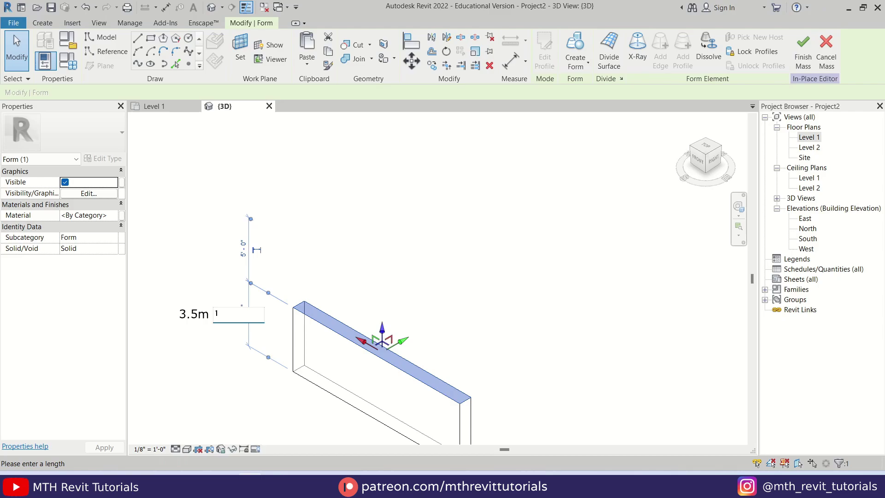
type("12")
key("Return")
key("Escape")
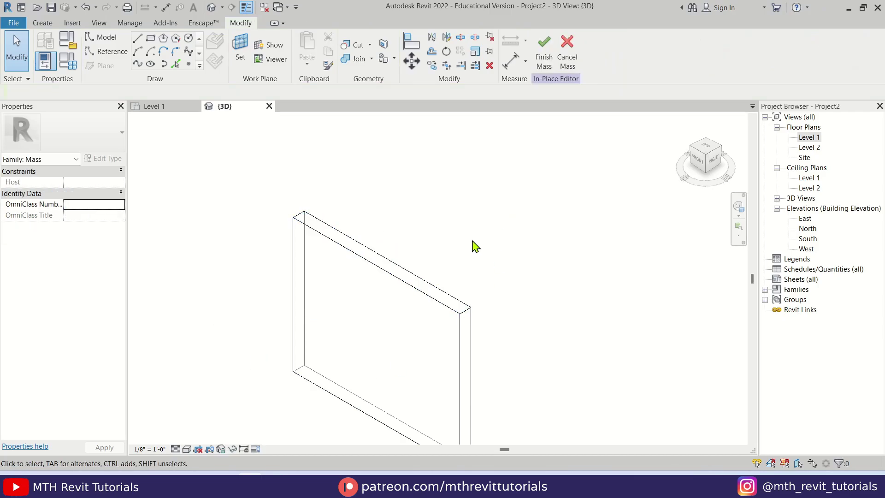
Set the 3D view to Shaded, orbit around the slab, and open the South elevation
middle_click_drag(305, 338, 282, 339, "shift")
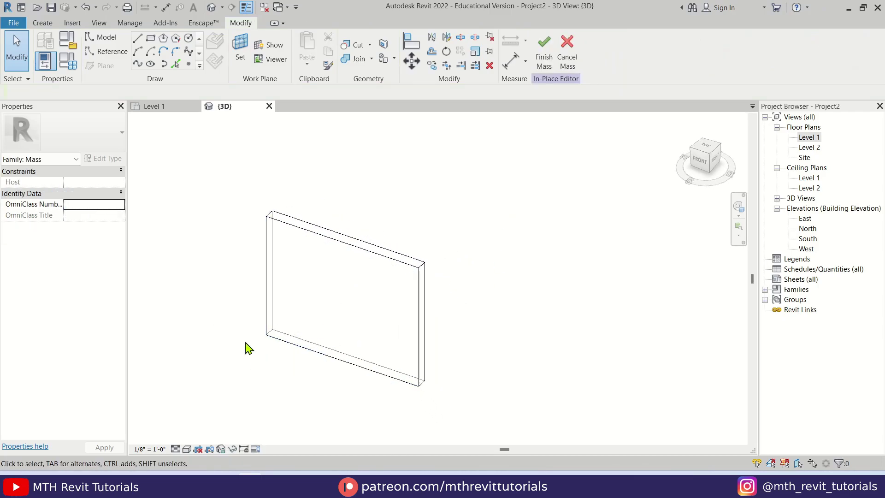
left_click(185, 449)
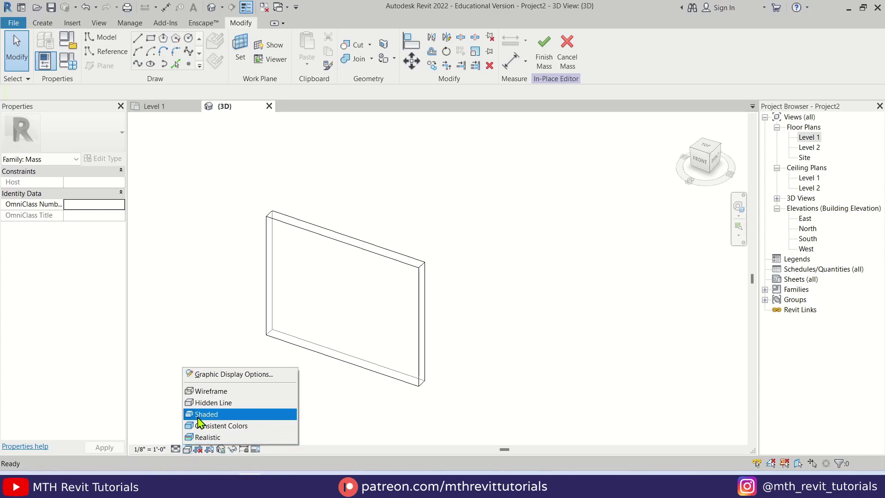
left_click(205, 413)
left_click(341, 339)
left_click(240, 390)
mouse_move(300, 403)
middle_mouse_down("shift")
mouse_move(257, 372)
mouse_move(348, 403)
mouse_move(239, 303)
mouse_move(440, 270)
mouse_move(457, 435)
mouse_move(409, 432)
mouse_move(413, 402)
middle_mouse_up("shift")
scroll(350, 332, "up", 2)
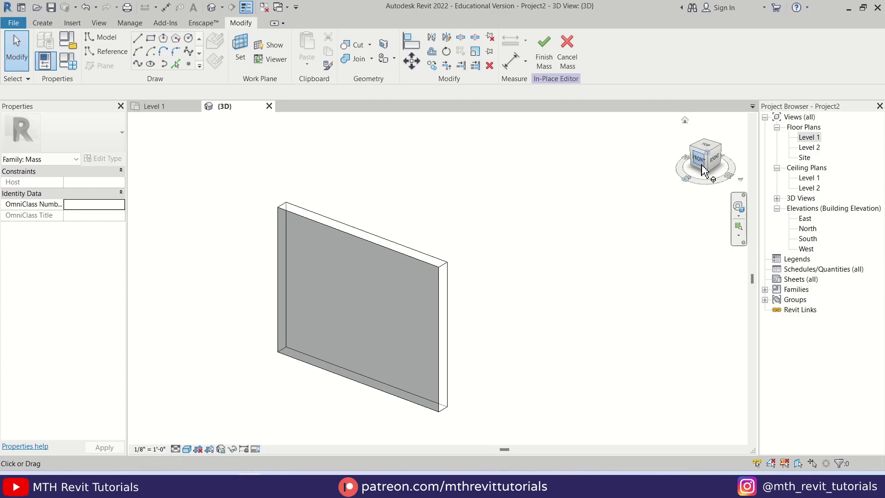
double_click(807, 240)
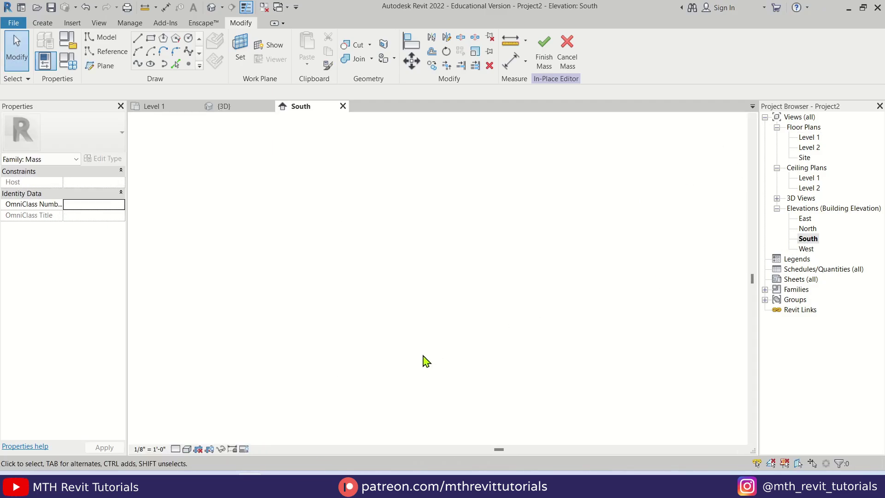
Pick the slab's face as the work plane for drawing reference lines
middle_click_drag(421, 265, 409, 329)
scroll(406, 323, "up", 2)
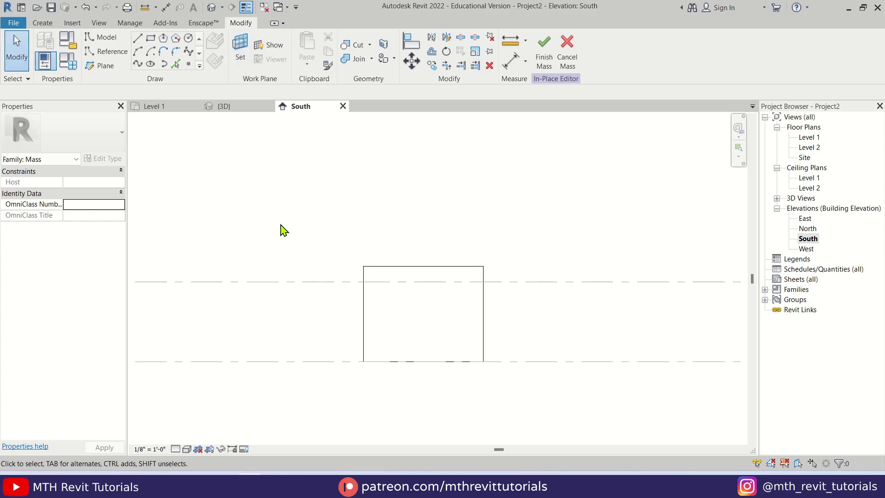
left_click(118, 58)
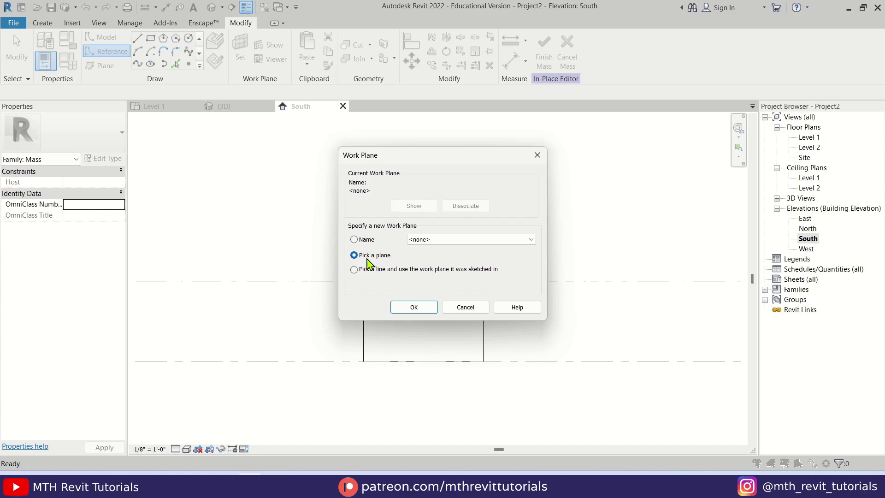
left_click(414, 308)
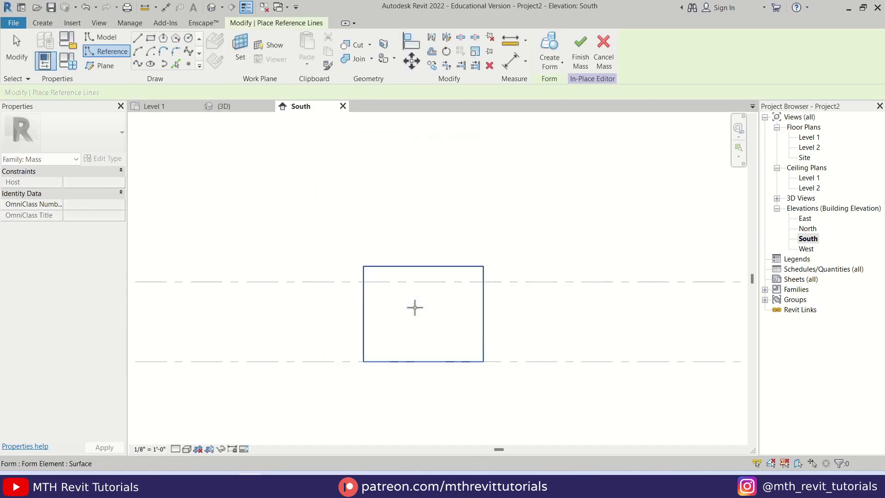
left_click(401, 271)
Draw a four-point spline reference line from the rectangle's right edge to its left edge
middle_click_drag(529, 316, 500, 320)
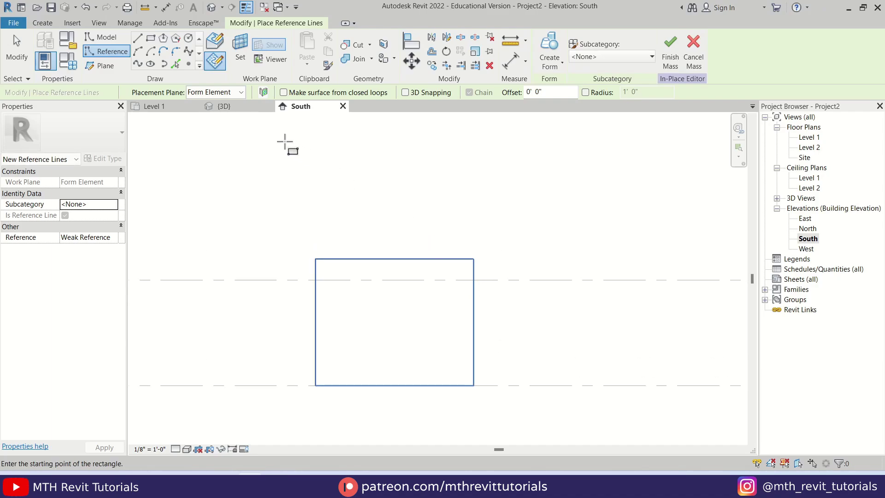
left_click(190, 52)
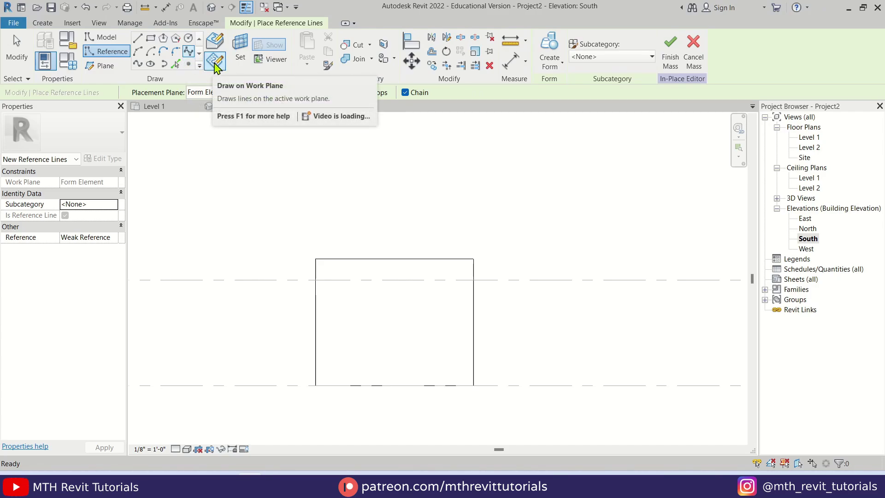
left_click(474, 301)
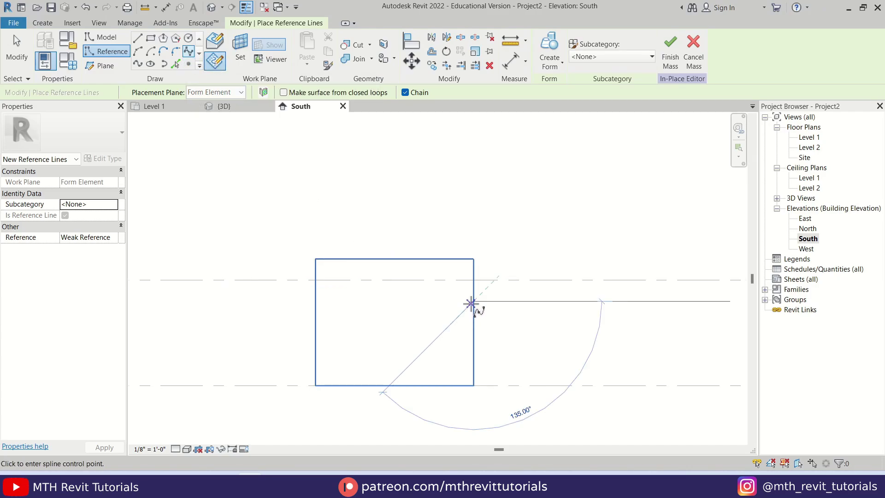
left_click(422, 301)
left_click(372, 330)
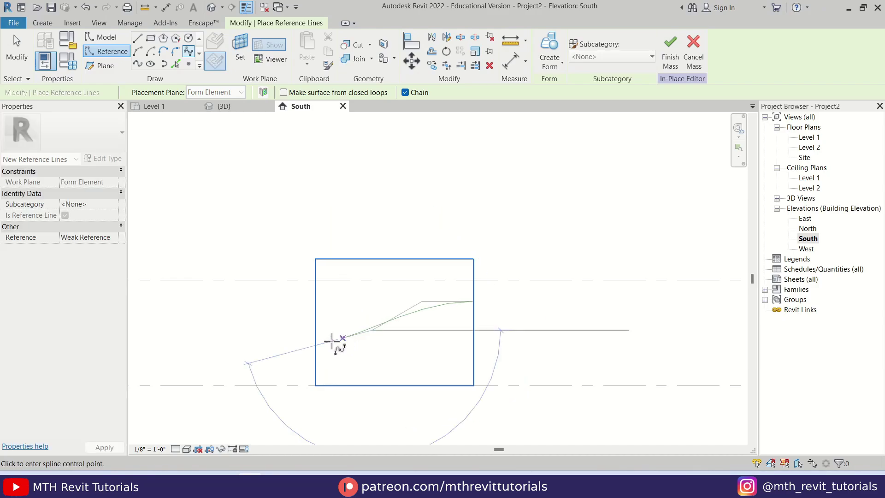
left_click(315, 330)
key("Escape")
key("Escape")
scroll(405, 341, "up", 2)
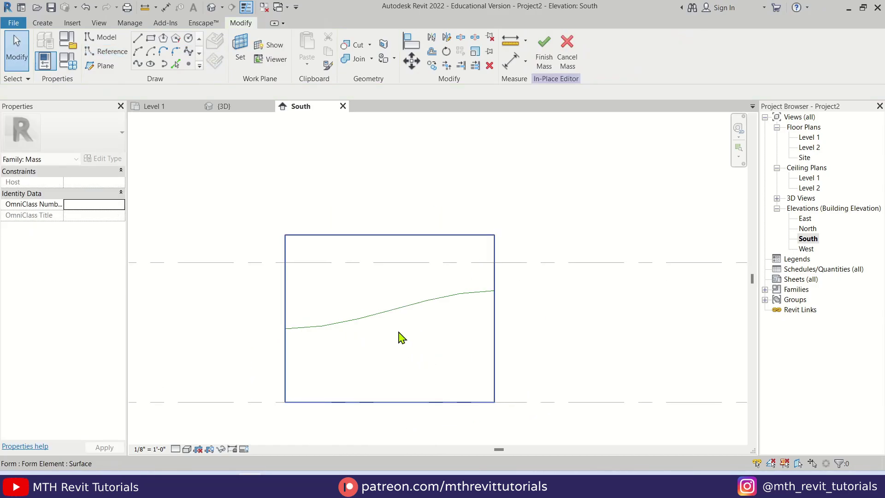
Drag the spline's control point and tangent handle to smooth it into an S-curve
left_click(388, 320)
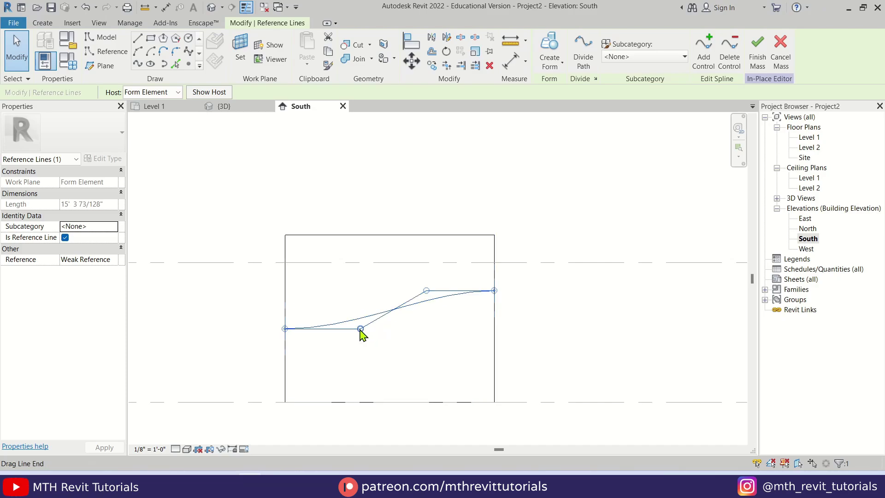
left_click_drag(360, 329, 425, 328)
left_click_drag(428, 293, 383, 290)
key("Escape")
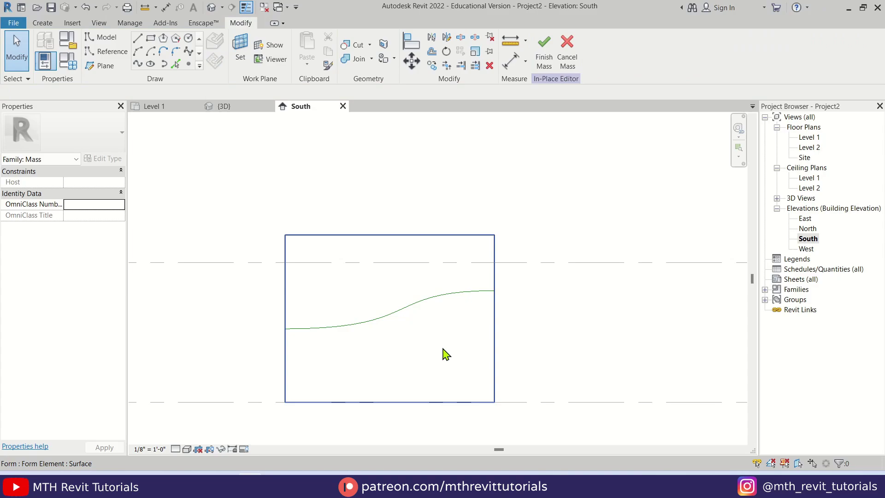
middle_click_drag(433, 346, 410, 367)
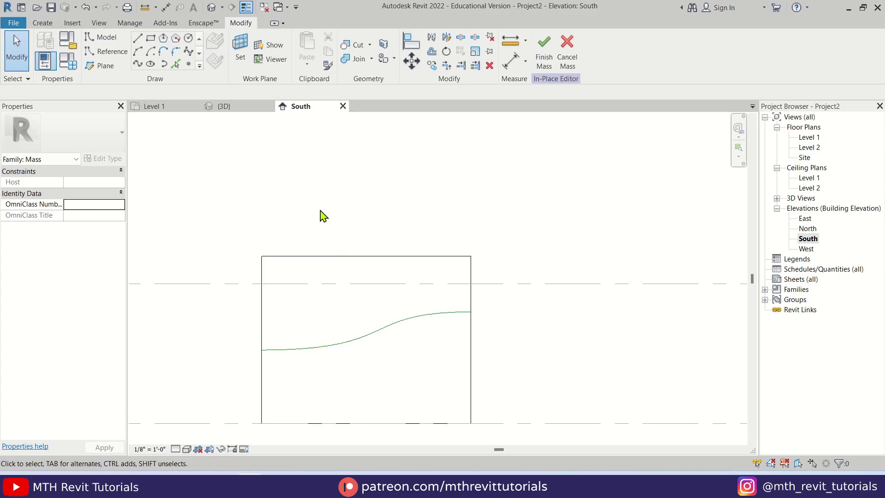
Switch to the Default 3D view and set the display to Hidden Line
left_click(211, 11)
scroll(410, 345, "up", 3)
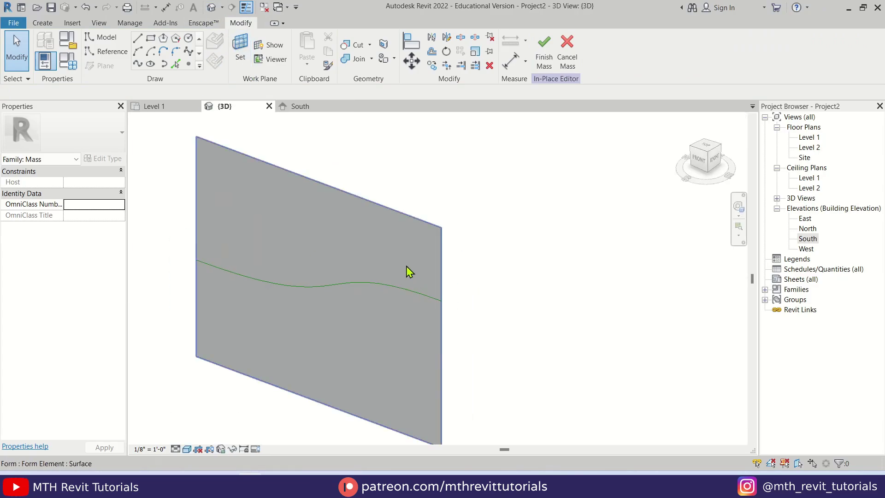
middle_click_drag(407, 268, 408, 286)
scroll(408, 287, "up", 2)
key("h")
key("d")
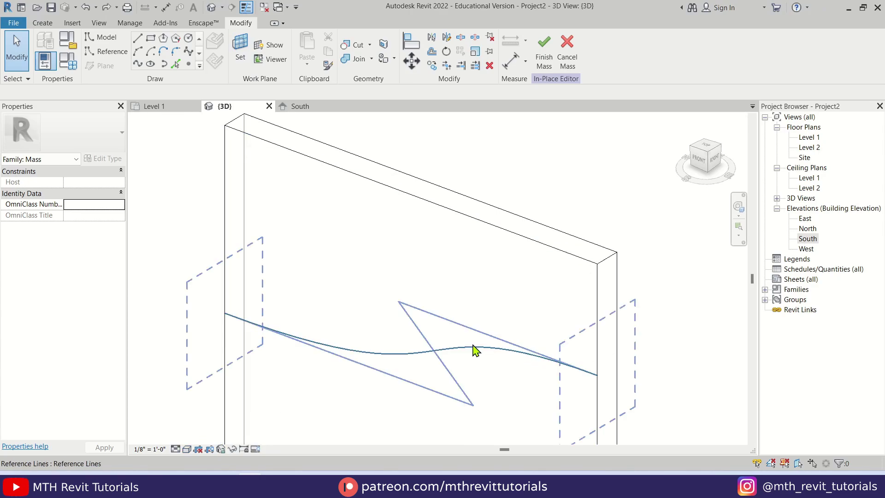
left_click(188, 66)
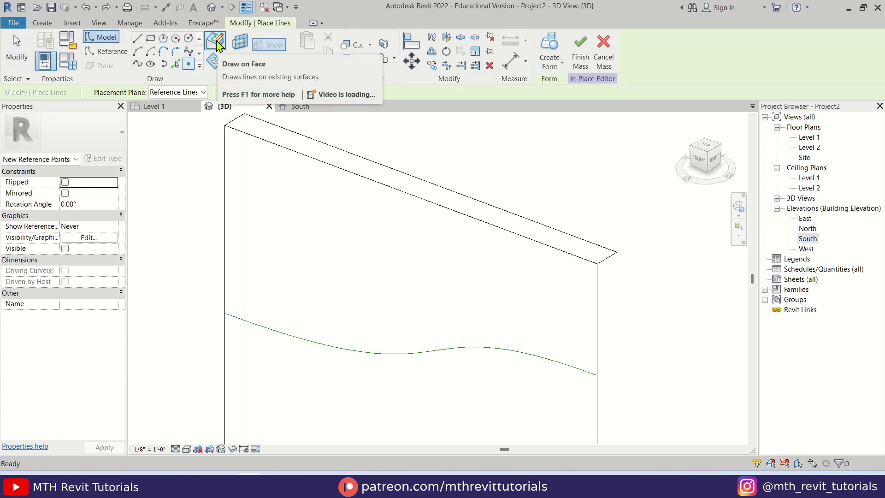
Place reference points on the form's face at both ends of the spline
left_click(217, 44)
scroll(599, 373, "up", 5)
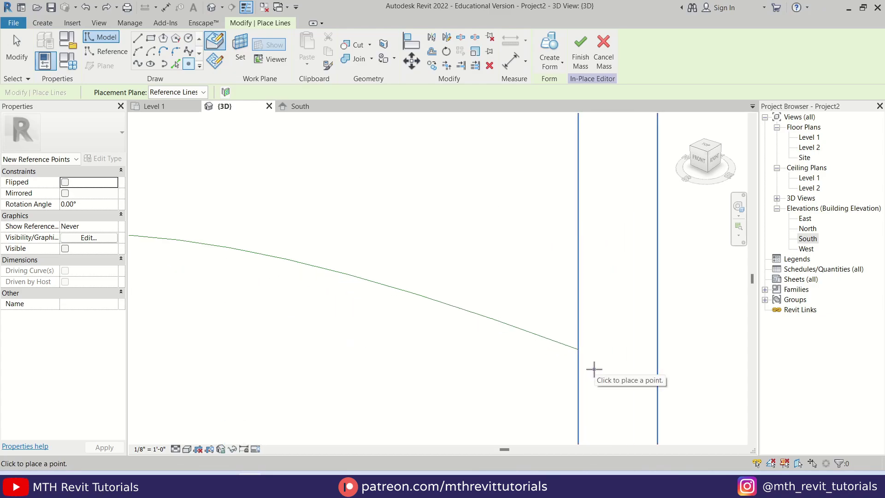
left_click(579, 351)
scroll(597, 369, "down", 4)
middle_click_drag(271, 302, 549, 357)
scroll(413, 327, "up", 3)
scroll(341, 331, "up", 3)
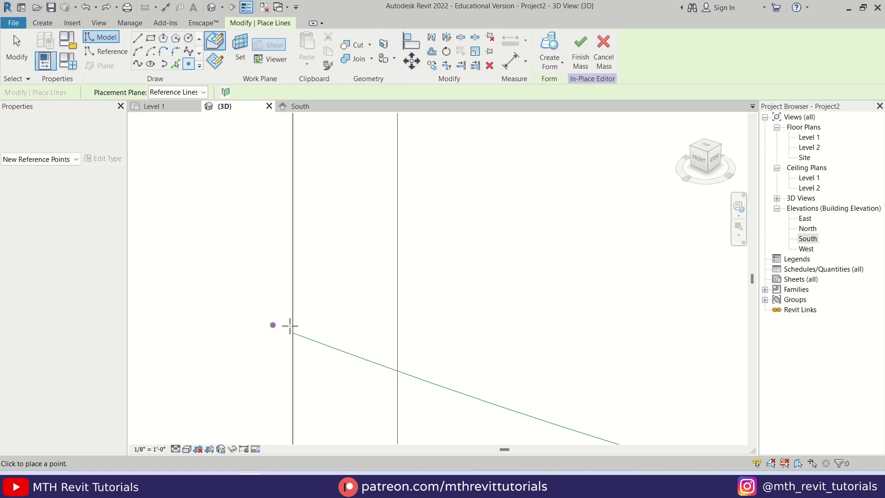
left_click(290, 331)
scroll(233, 313, "down", 6)
middle_click_drag(558, 371, 366, 313)
scroll(369, 313, "up", 1)
key("Escape")
Set the right-end point's plane as work plane and draw an arc from the form edge to the point
middle_click_drag(456, 313, 363, 328)
left_click(241, 53)
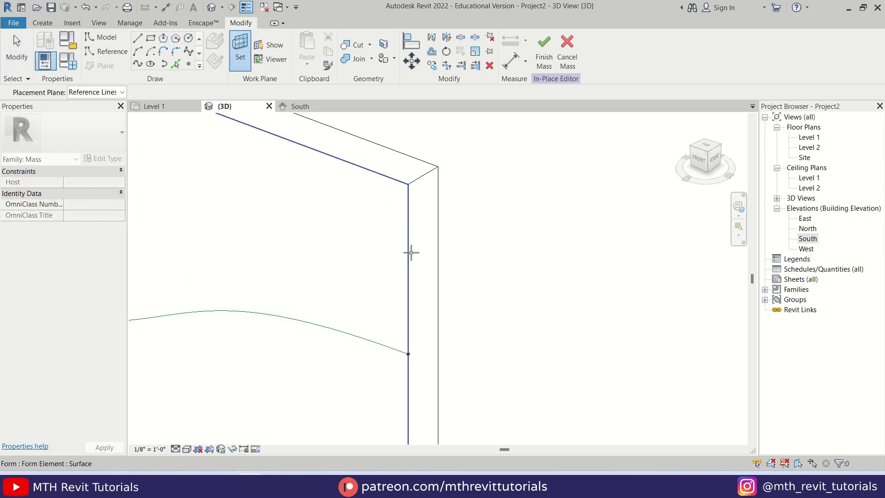
left_click(410, 353)
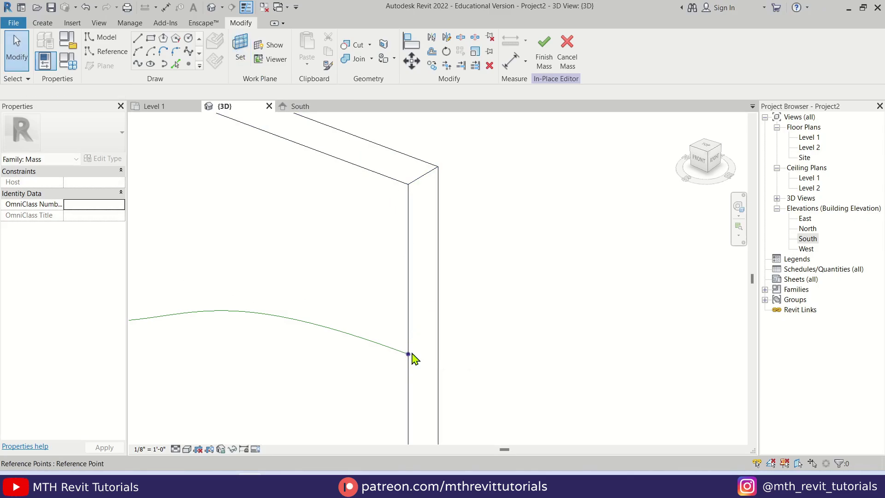
left_click(139, 53)
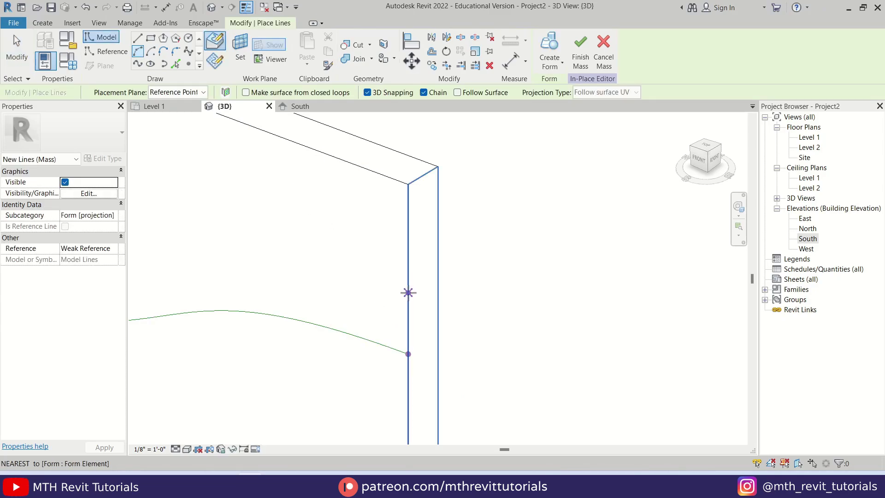
left_click(408, 312)
left_click(408, 354)
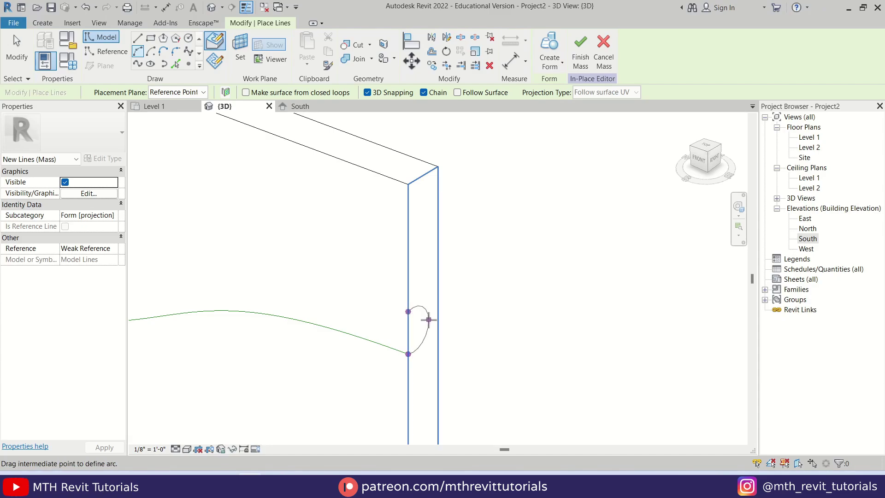
scroll(423, 322, "up", 3)
left_click(428, 331)
Close the arc with a straight model line from its upper end to its lower end
left_click(137, 37)
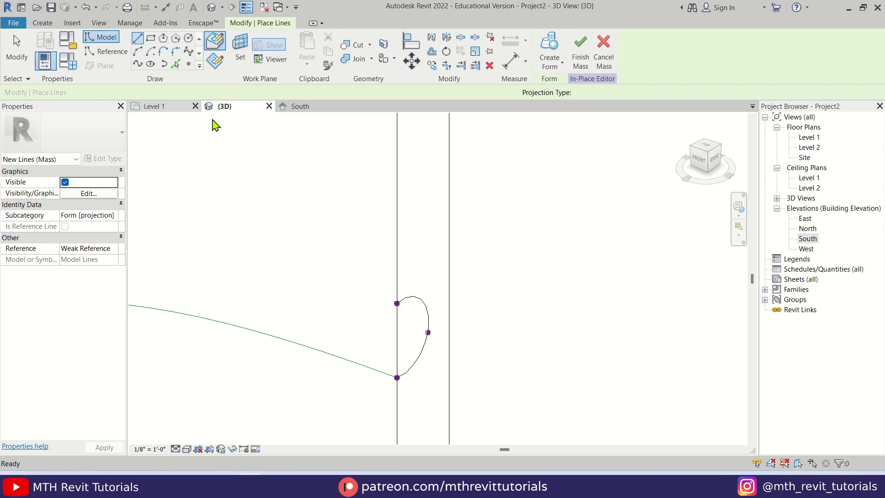
left_click(396, 304)
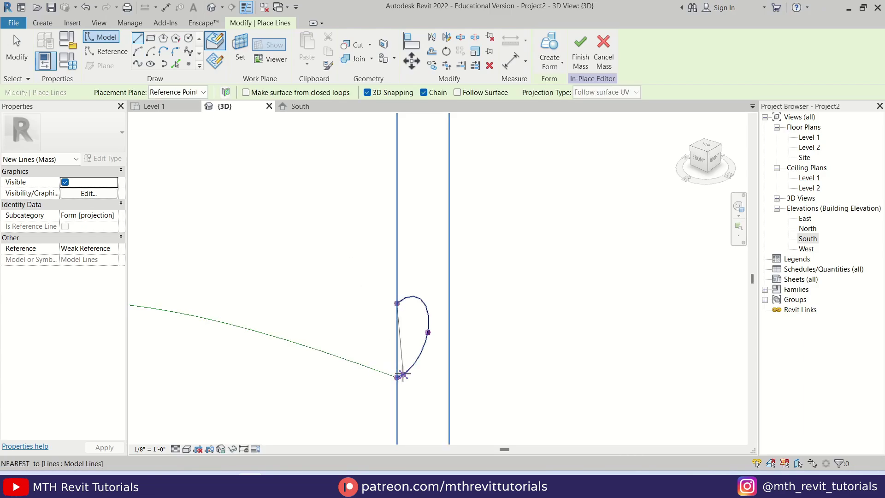
left_click(397, 378)
key("Escape")
key("Escape")
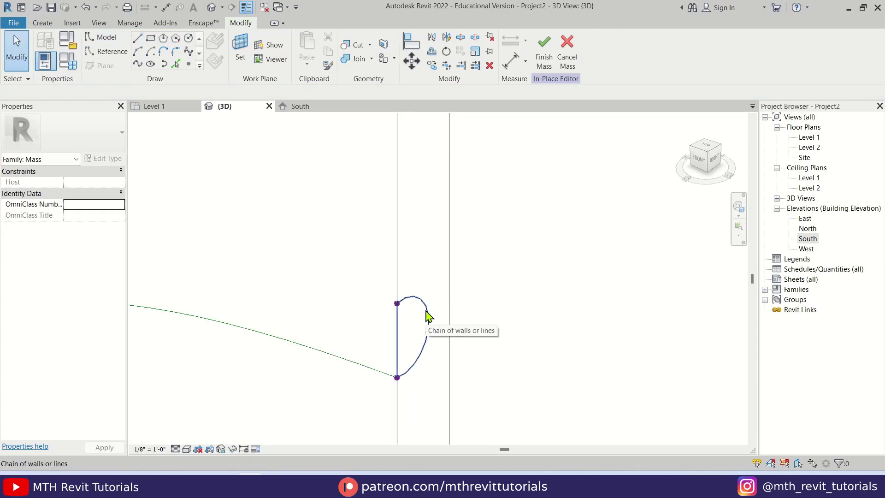
Drag the arc's midpoint to round the groove profile
left_click(427, 315)
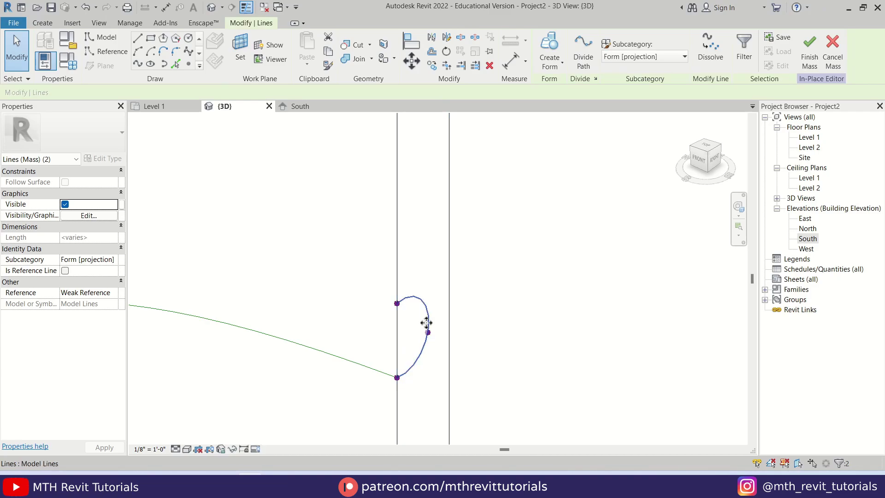
left_click(341, 258)
left_click(429, 332)
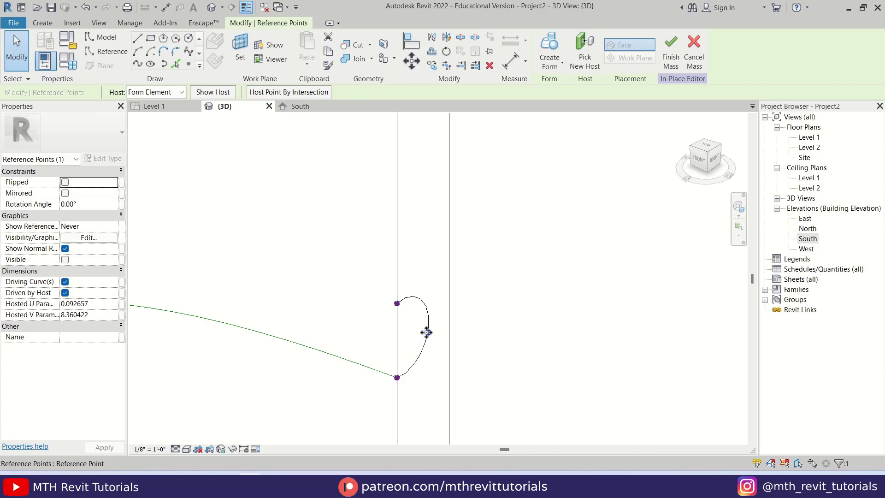
mouse_move(417, 335)
left_mouse_down()
mouse_move(410, 337)
mouse_move(420, 335)
left_mouse_up()
scroll(420, 335, "up", 4)
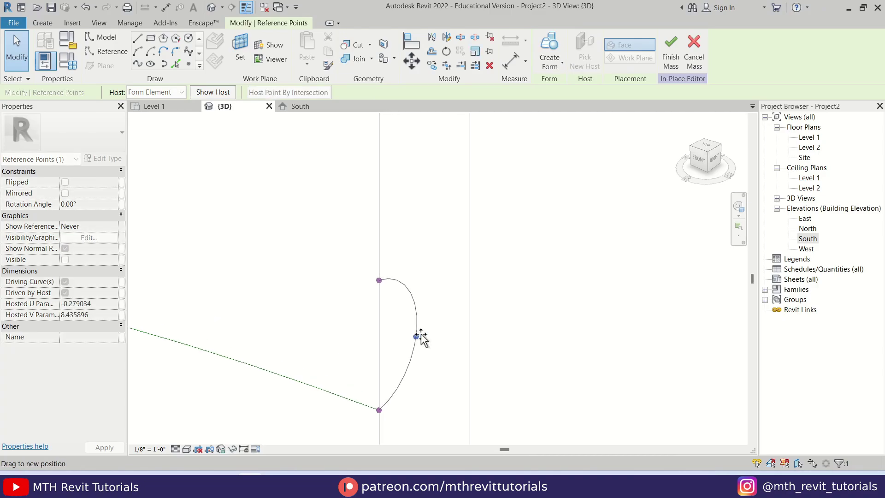
left_click(435, 355)
scroll(436, 354, "down", 9)
middle_click_drag(345, 334, 469, 341)
scroll(318, 313, "up", 1)
middle_click_drag(232, 278, 233, 310)
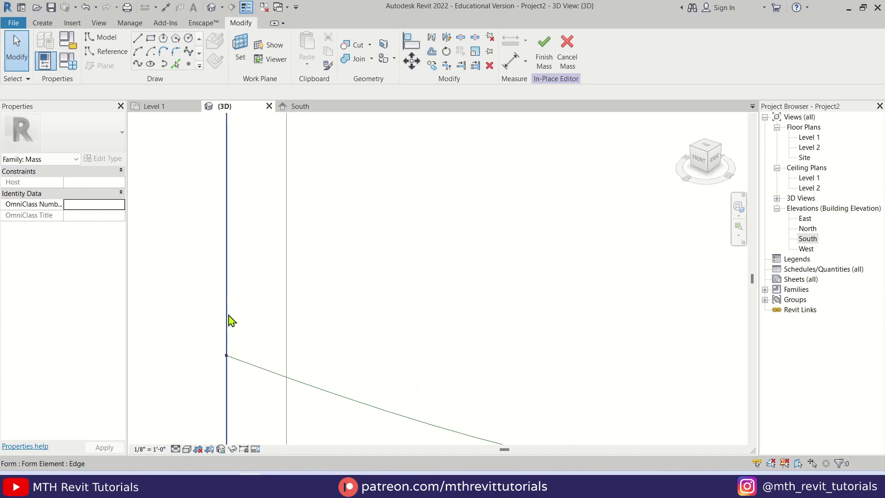
Make the left-end reference point's plane the work plane for model lines
left_click(240, 61)
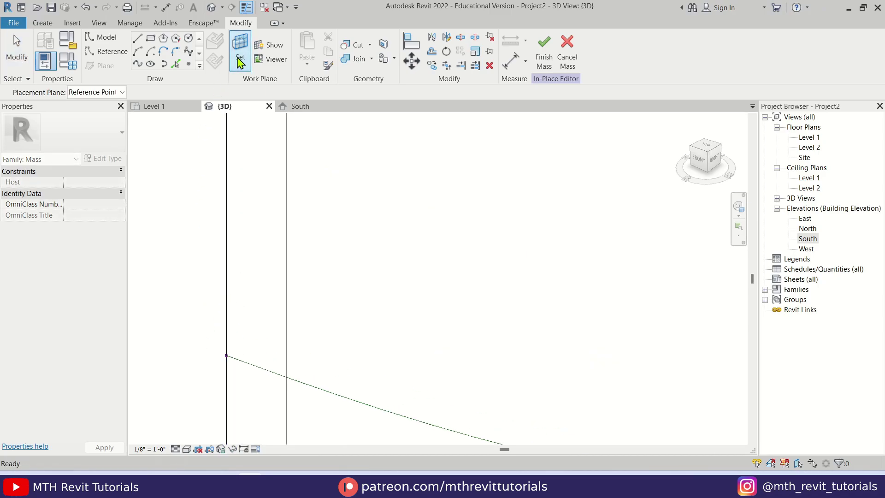
left_click(227, 356)
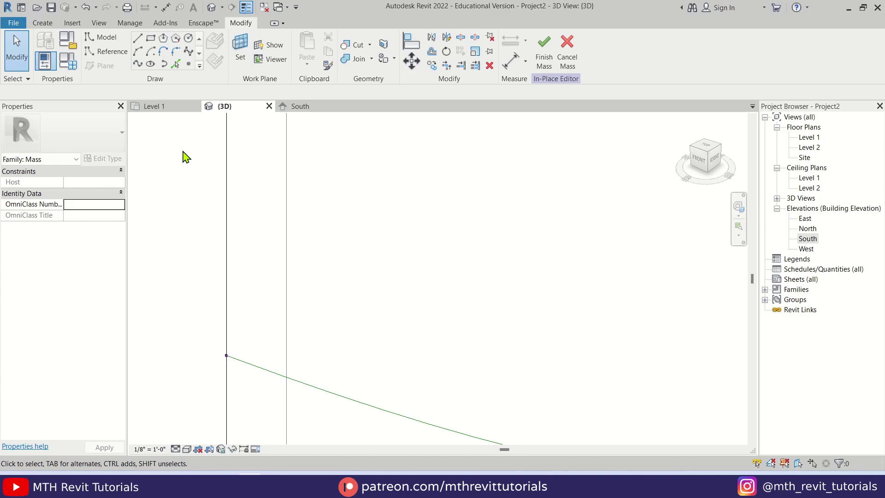
left_click(139, 52)
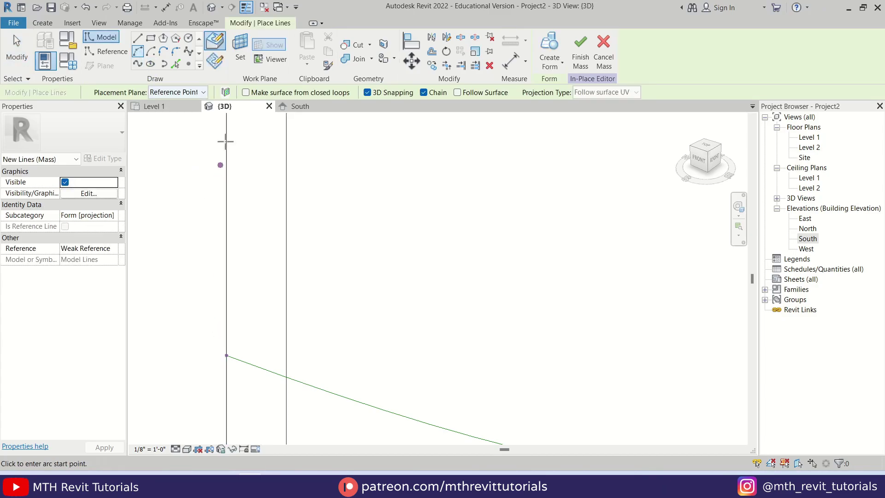
left_click(220, 65)
Draw an arc from the left-end point to the form's vertical edge and close it with a straight line
left_click(227, 355)
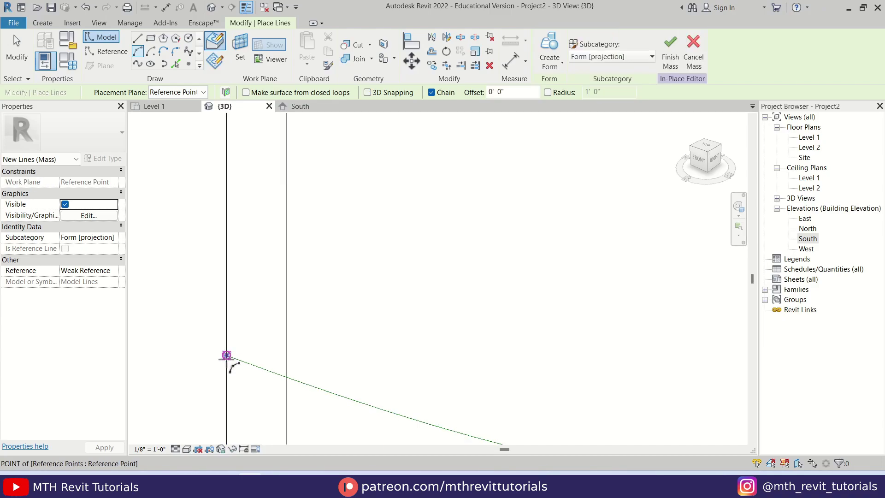
left_click(226, 358)
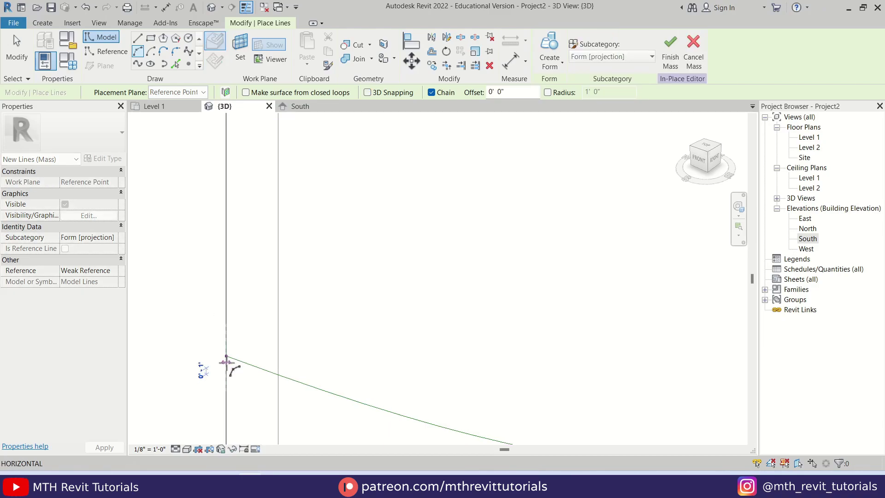
left_click(226, 258)
scroll(246, 285, "up", 2)
left_click(240, 291)
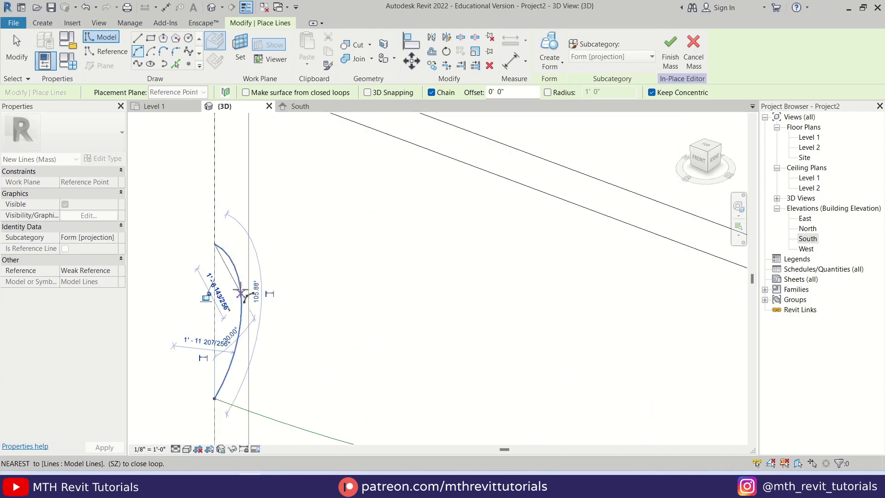
left_click(138, 38)
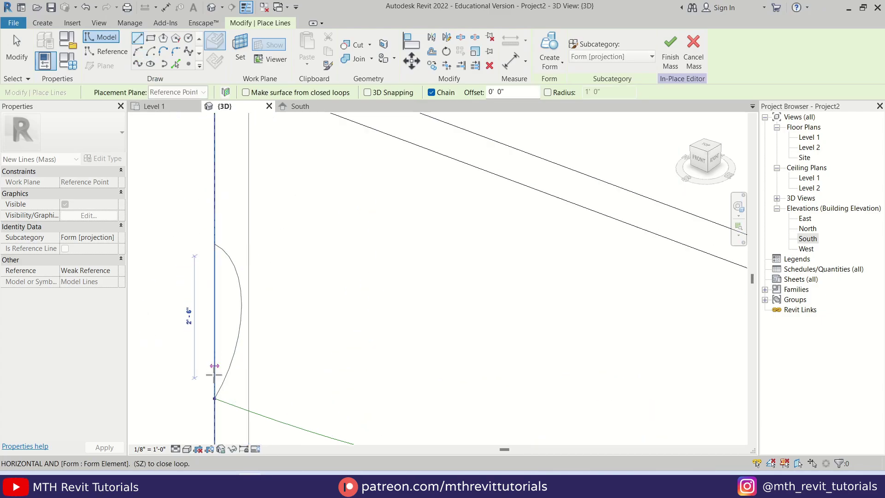
left_click(214, 399)
key("Escape")
scroll(202, 257, "down", 4)
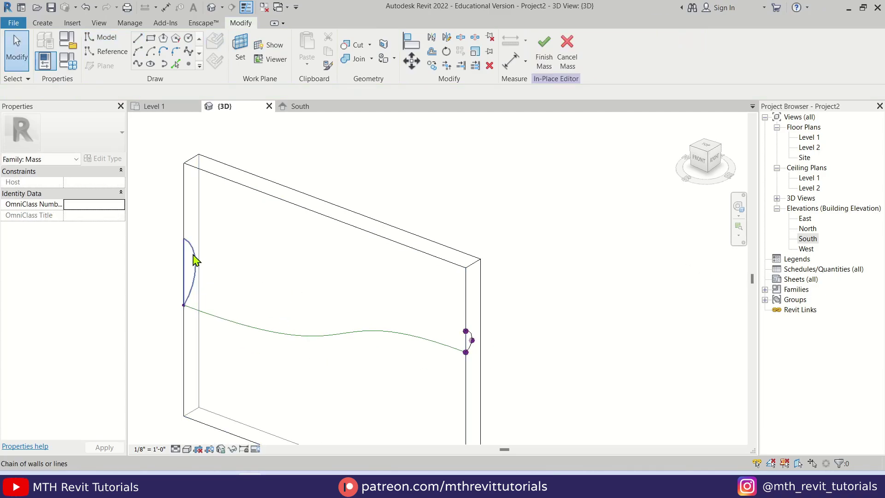
Select the arc profiles and the S-curve spline and sweep them into a Void Form
left_click(194, 259)
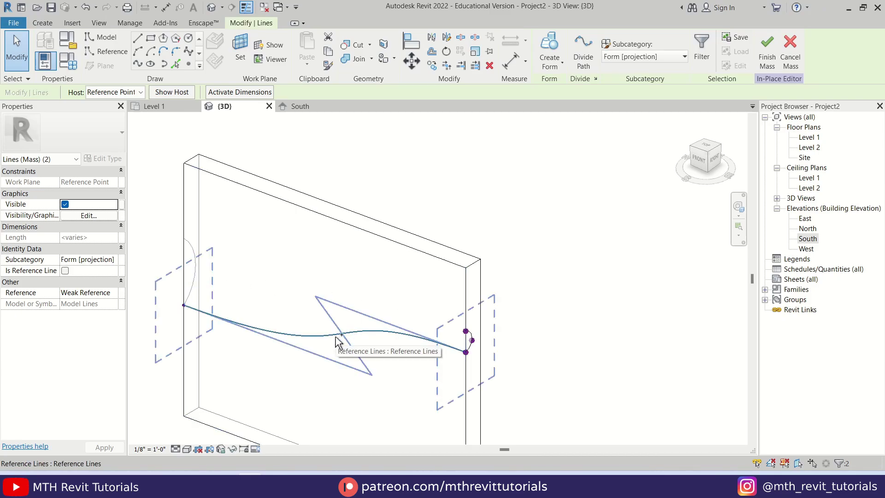
left_click(338, 338, "ctrl")
scroll(470, 339, "up", 2)
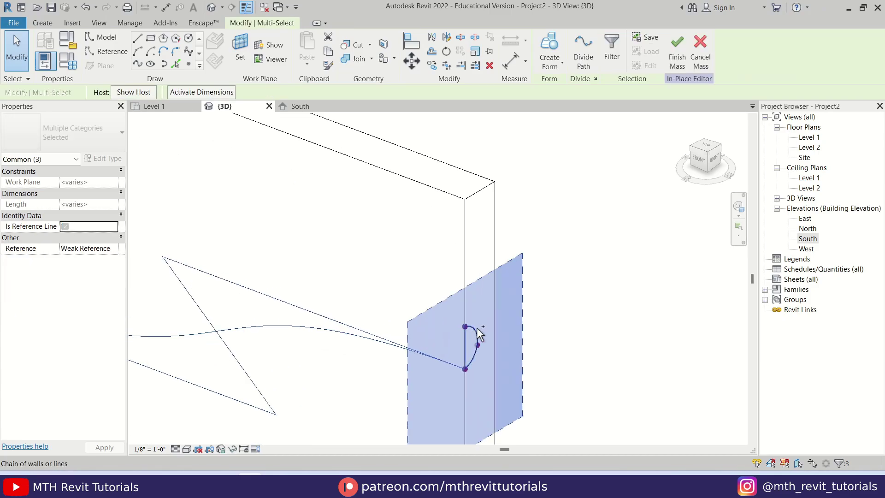
left_click(479, 334, "ctrl")
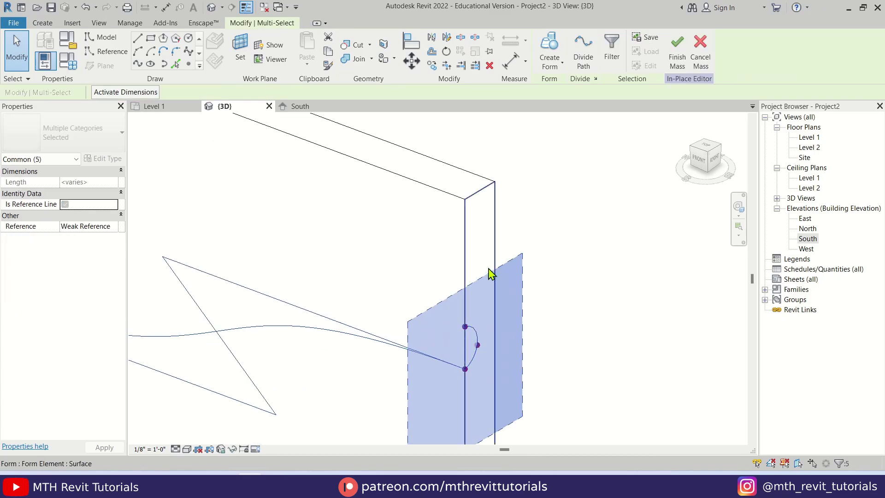
left_click(562, 66)
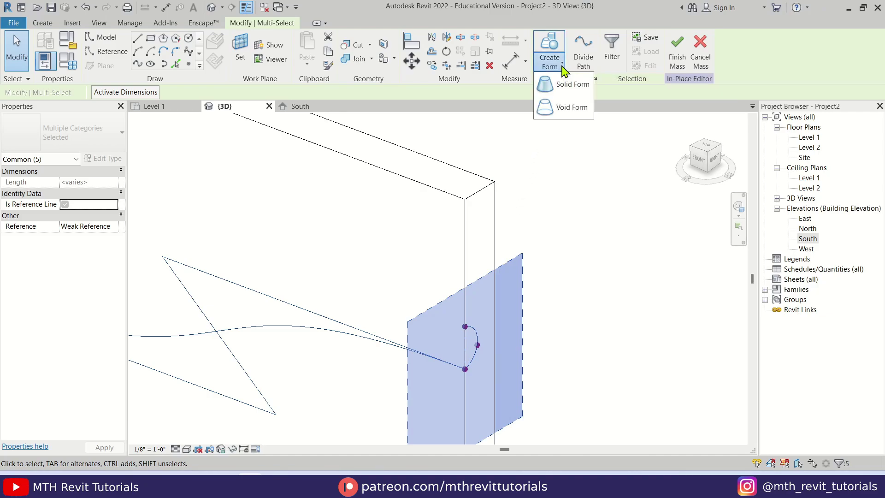
left_click(579, 111)
scroll(510, 328, "down", 2)
scroll(314, 369, "down", 1)
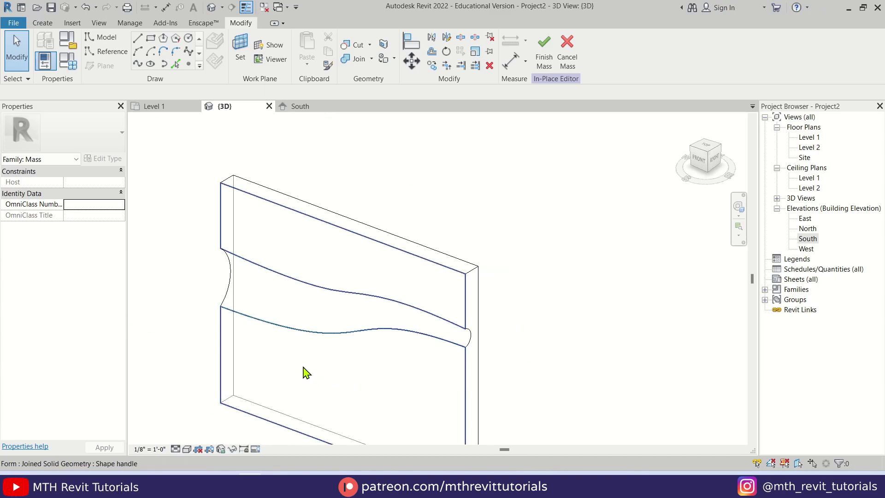
left_click(186, 448)
Shade the grooved mass, orbit and pan along the groove, and open the South elevation
left_click(207, 412)
mouse_move(201, 366)
middle_mouse_down("shift")
mouse_move(302, 358)
mouse_move(290, 355)
mouse_move(432, 278)
mouse_move(271, 358)
mouse_move(360, 327)
mouse_move(235, 306)
mouse_move(349, 367)
mouse_move(377, 296)
mouse_move(451, 260)
middle_mouse_up("shift")
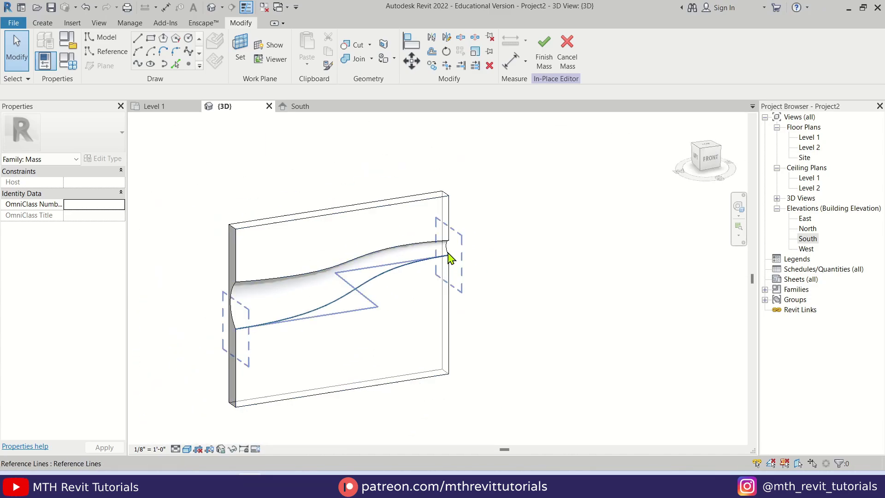
scroll(317, 291, "up", 2)
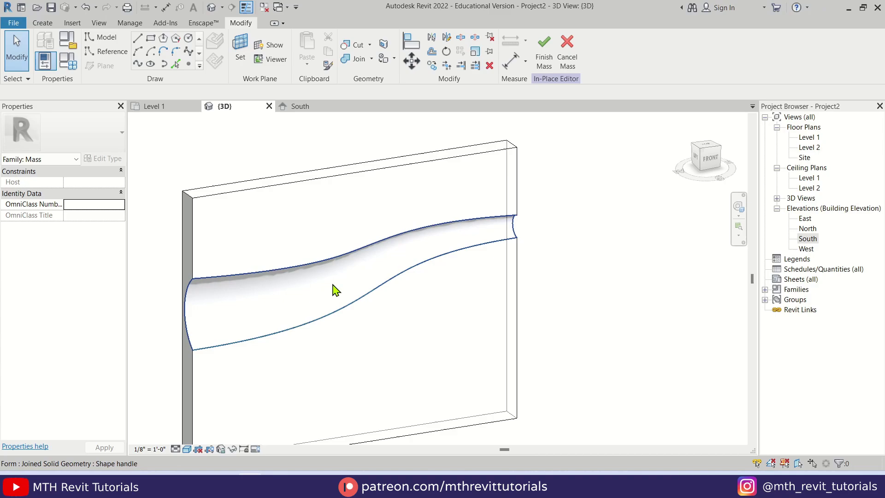
scroll(310, 296, "up", 2)
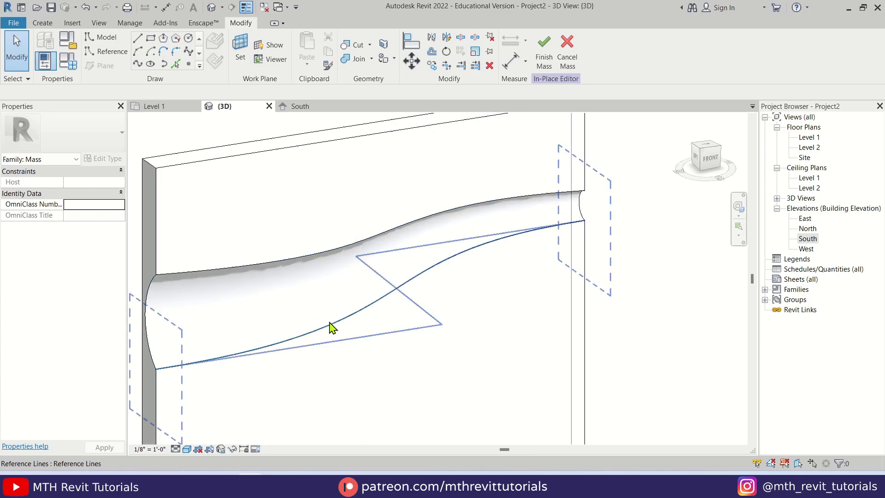
middle_click_drag(296, 301, 344, 330)
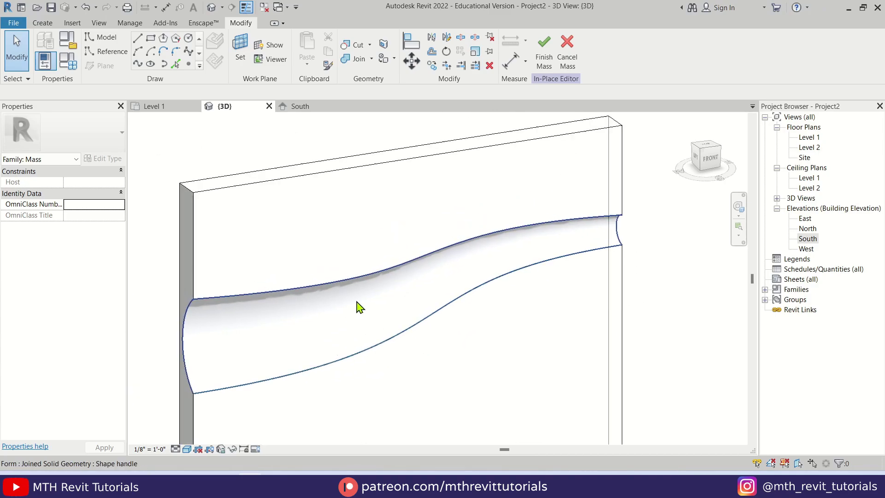
double_click(816, 244)
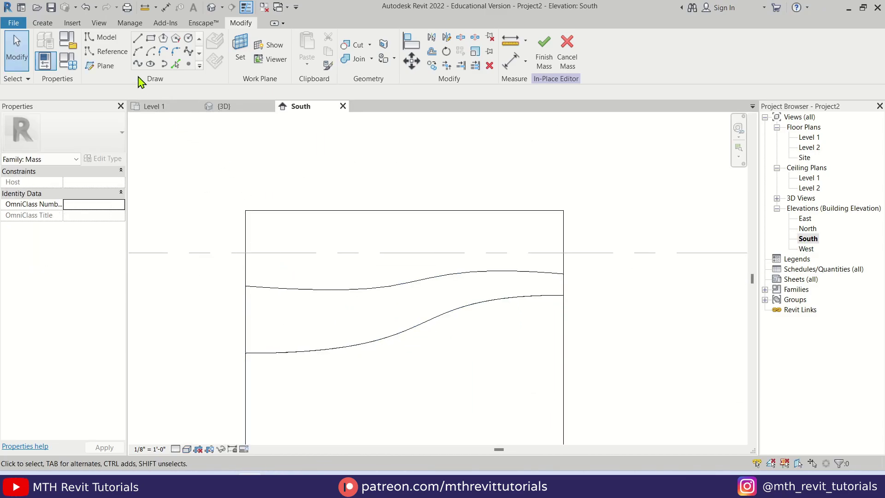
Create a reference line from the groove's lower curve by picking it in the South elevation
left_click(111, 52)
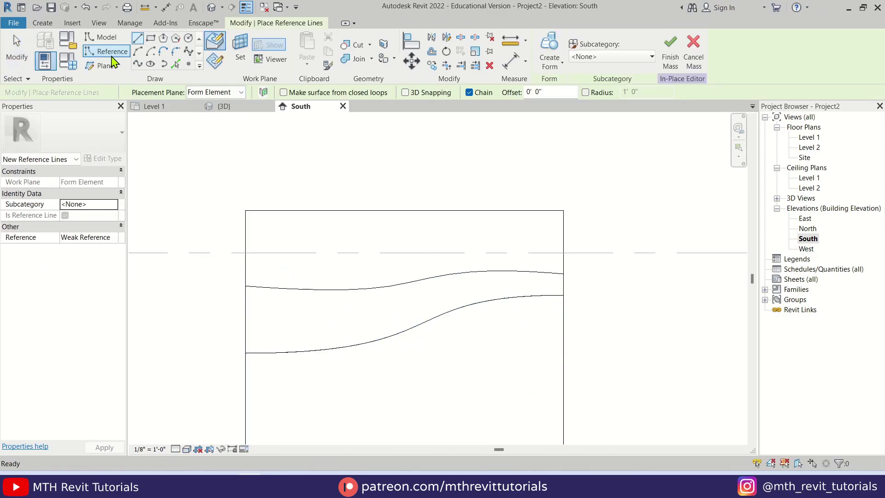
left_click(176, 65)
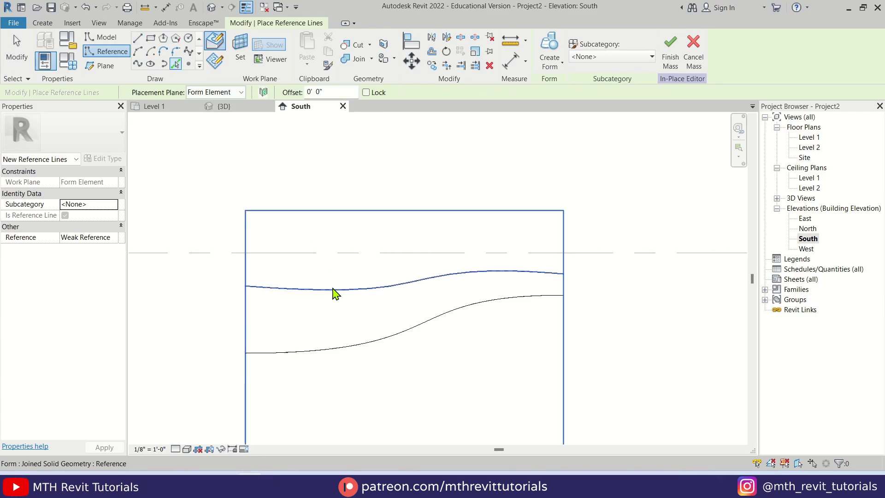
left_click(374, 343)
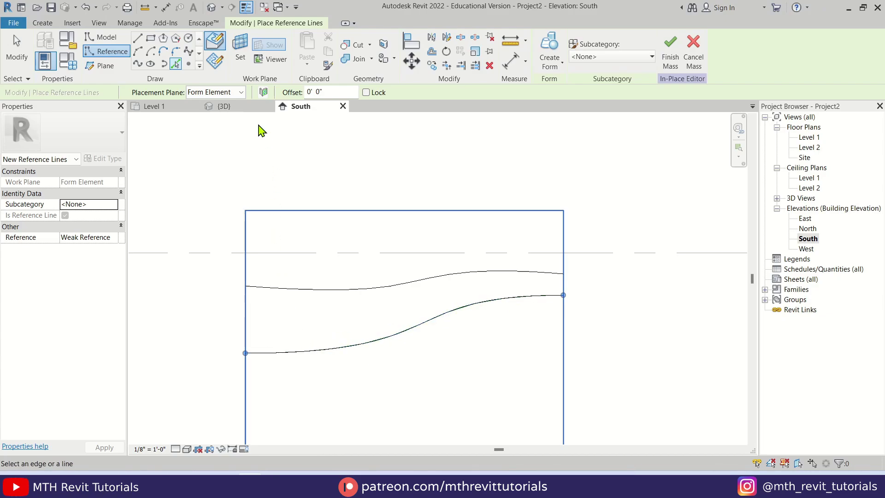
Return to the default 3D view, zoomed in on the groove's right end
left_click(213, 7)
middle_click_drag(533, 310, 426, 332, "shift")
middle_click_drag(551, 382, 214, 421)
scroll(353, 329, "up", 3)
middle_click_drag(372, 342, 363, 381, "shift")
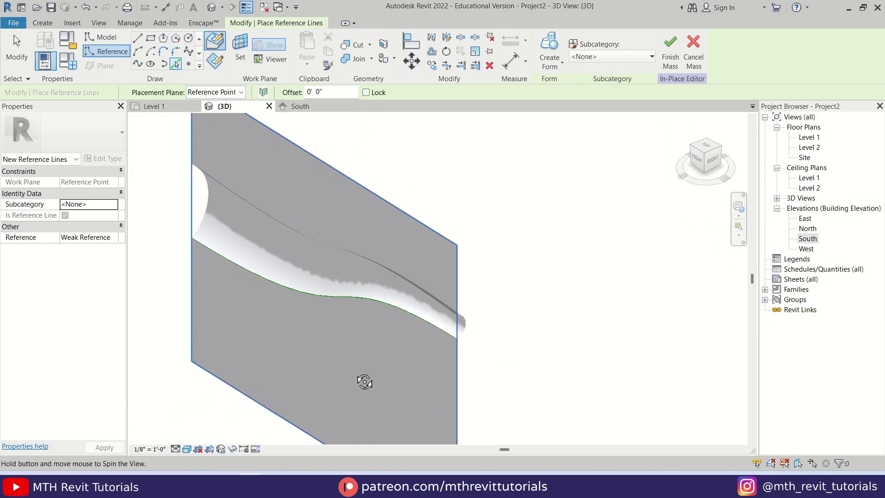
scroll(454, 362, "up", 3)
key("Escape")
key("Escape")
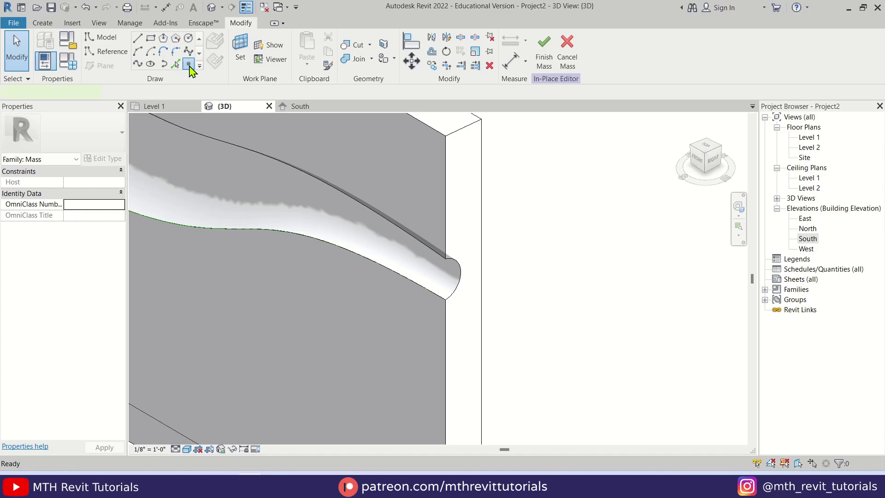
left_click(188, 64)
Place a reference point on the form's face at the right end of the lower groove curve
left_click(211, 46)
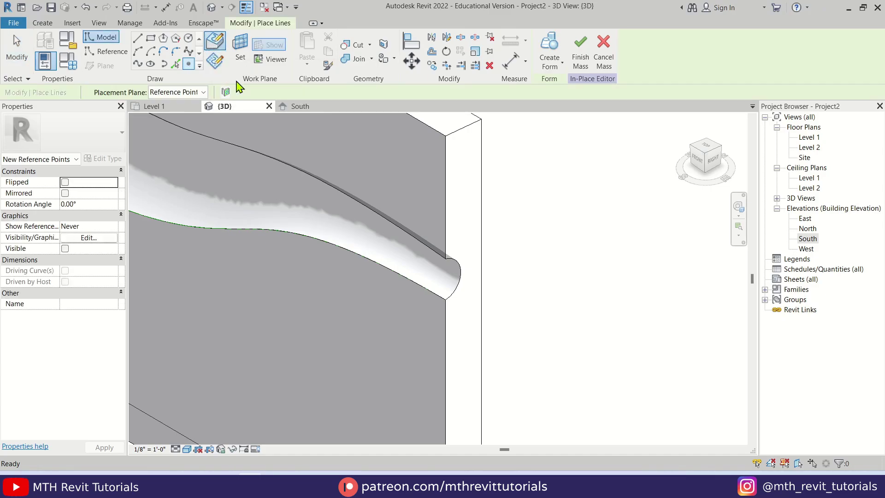
left_click(444, 298)
scroll(569, 346, "down", 3)
scroll(358, 273, "up", 2)
scroll(322, 252, "up", 3)
scroll(240, 271, "down", 4)
key("Escape")
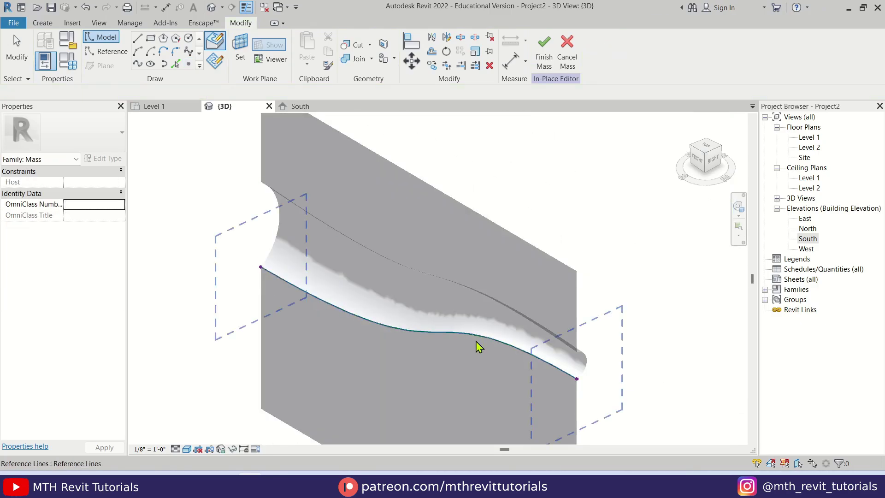
Make the new reference point's plane the active work plane
scroll(572, 372, "up", 1)
middle_click_drag(606, 383, 514, 298)
scroll(524, 288, "up", 1)
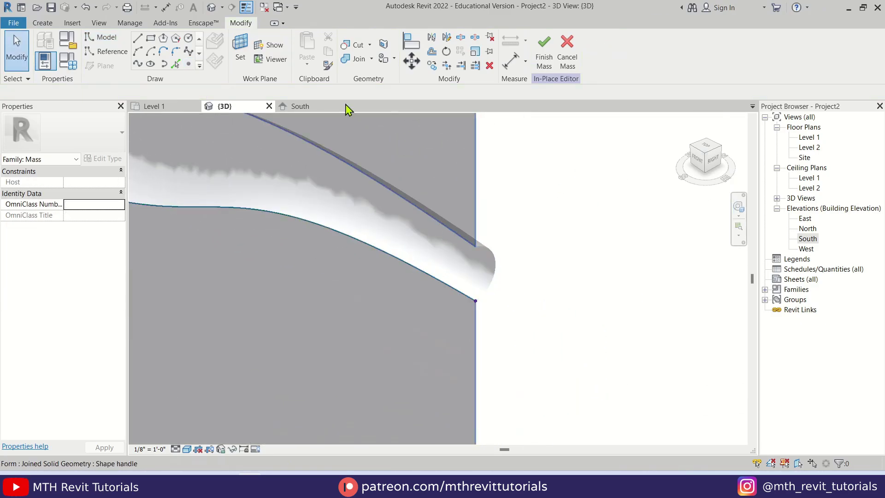
left_click(240, 51)
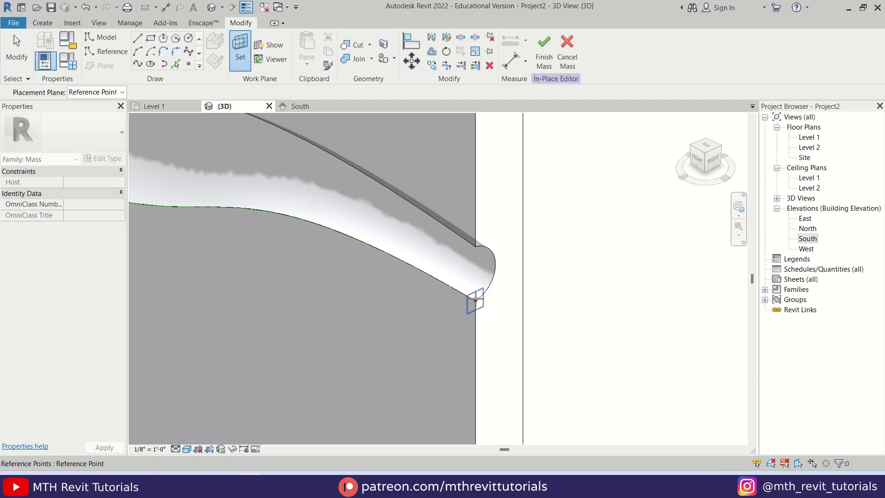
key("Tab")
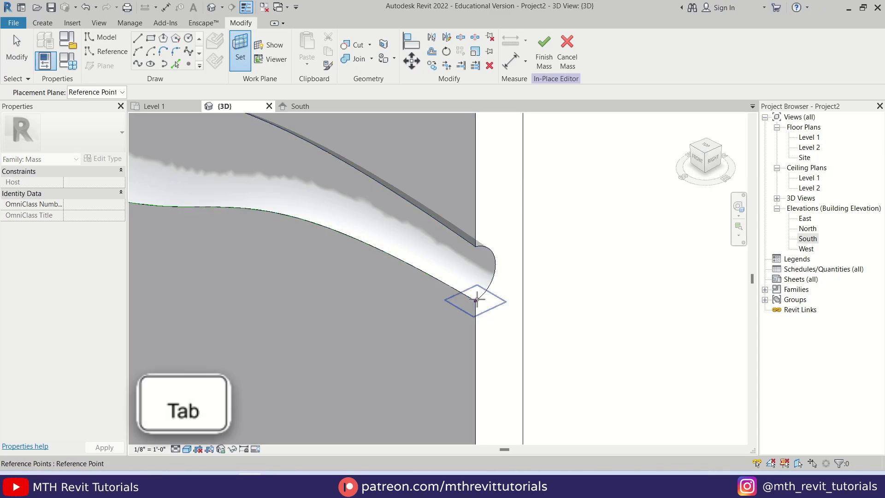
left_click(477, 301)
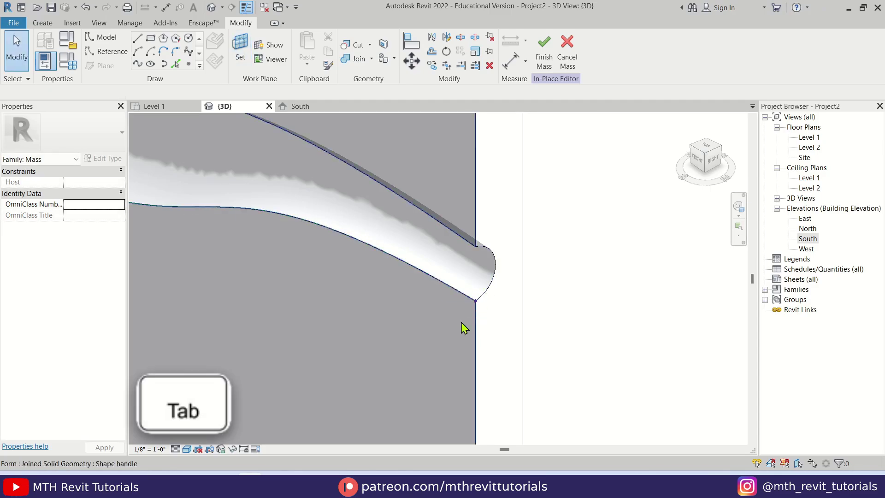
key("l")
key("i")
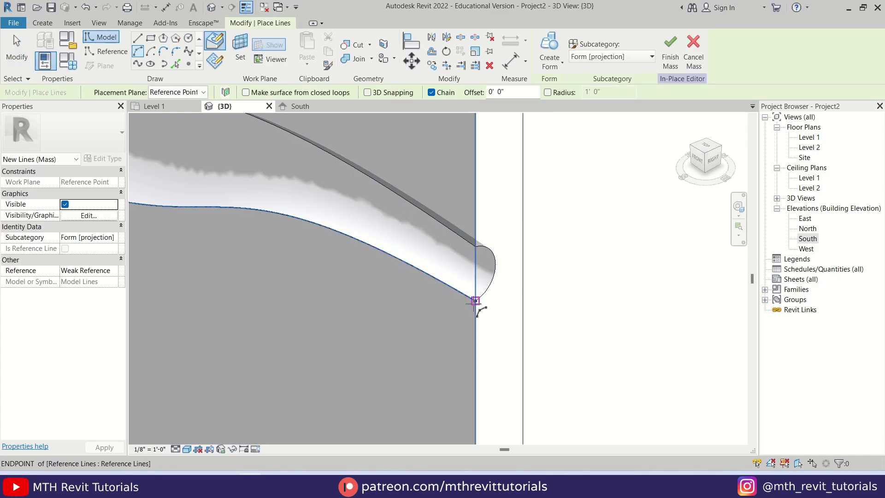
Try an arc on the work plane at the curve's endpoint, then cancel it
left_click(214, 62)
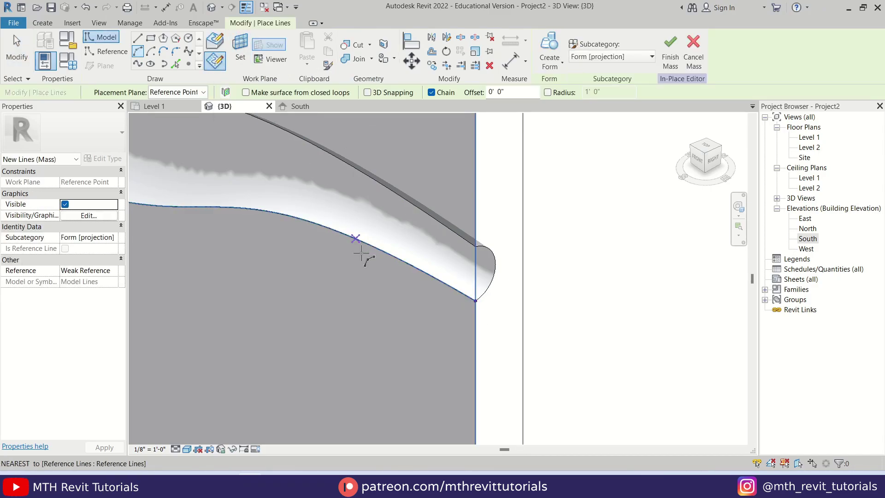
left_click(476, 300)
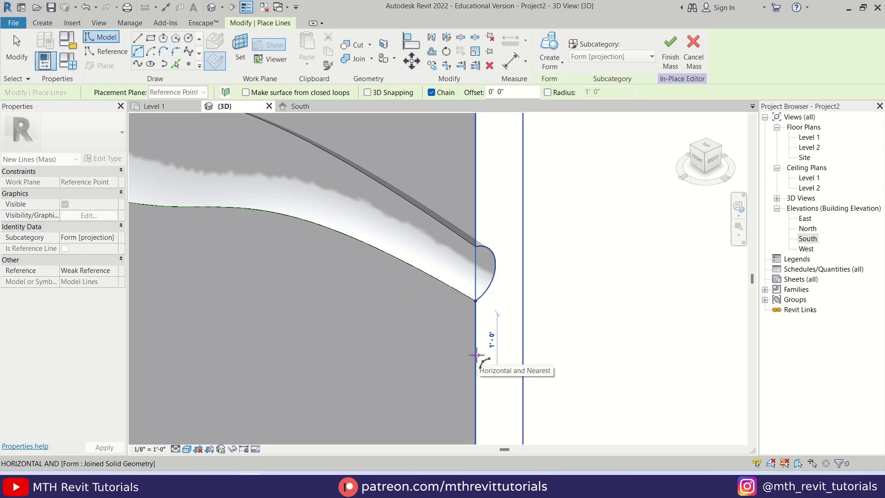
left_click(476, 355)
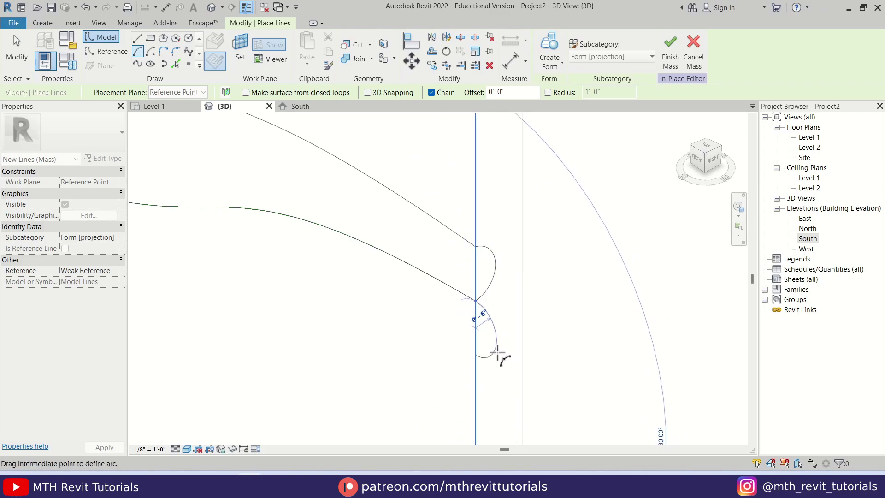
key("Escape")
key("Escape")
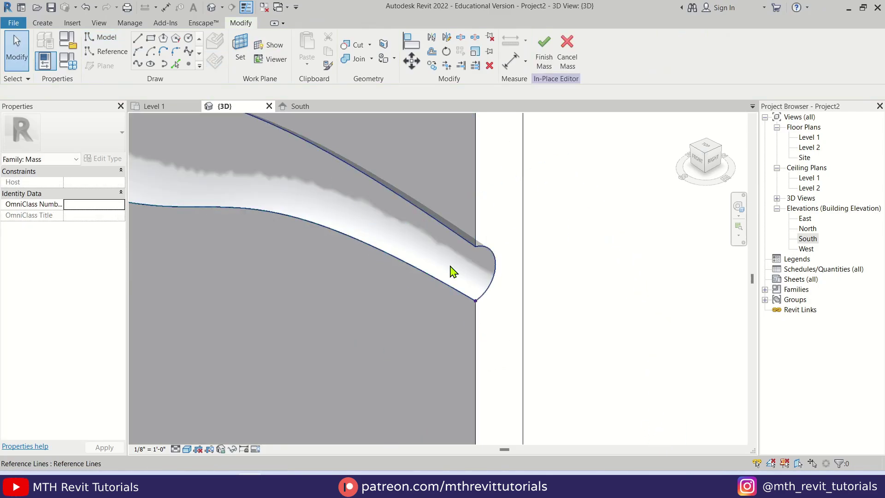
Reset the work plane to the end reference point and draw a start-end-radius half-circle arc there
left_click(241, 58)
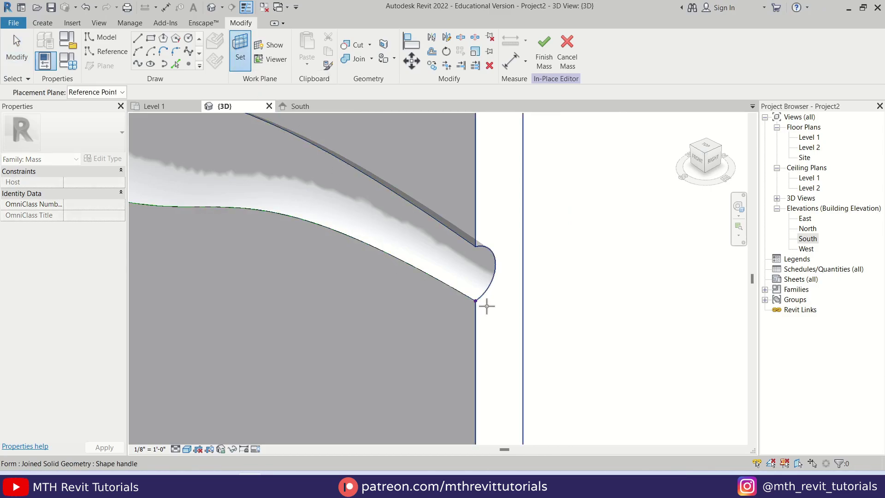
key("Tab")
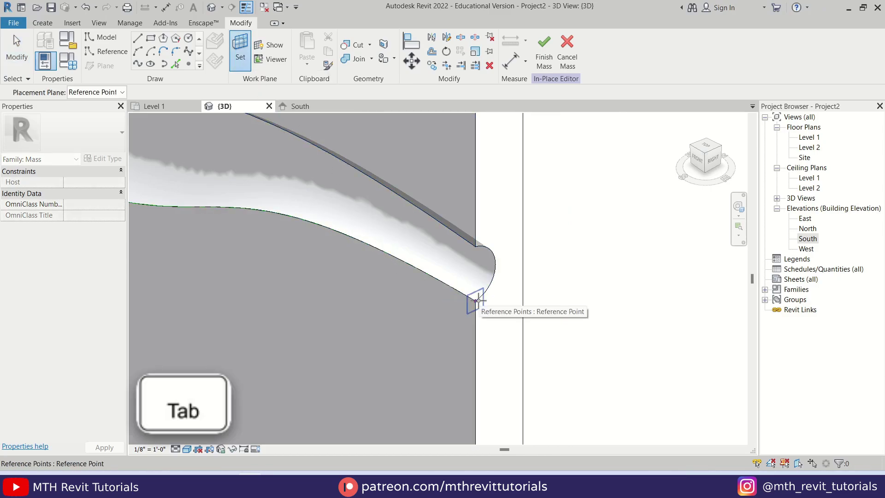
left_click(479, 300)
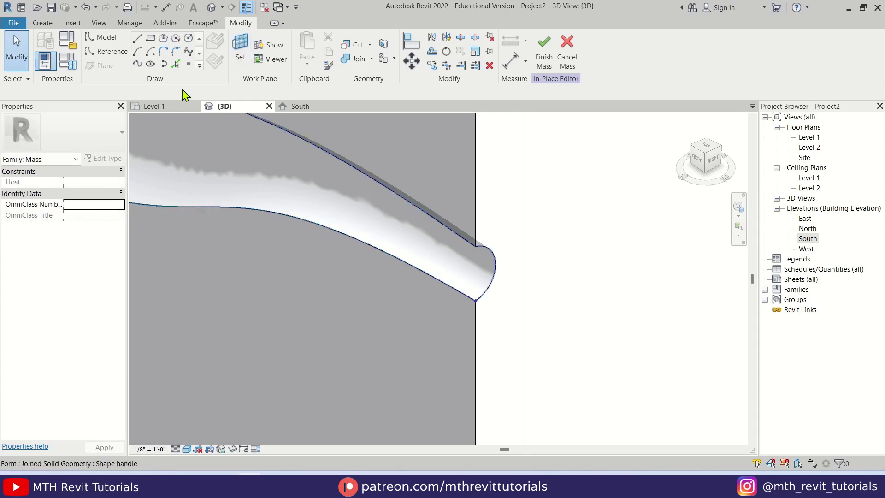
left_click(137, 52)
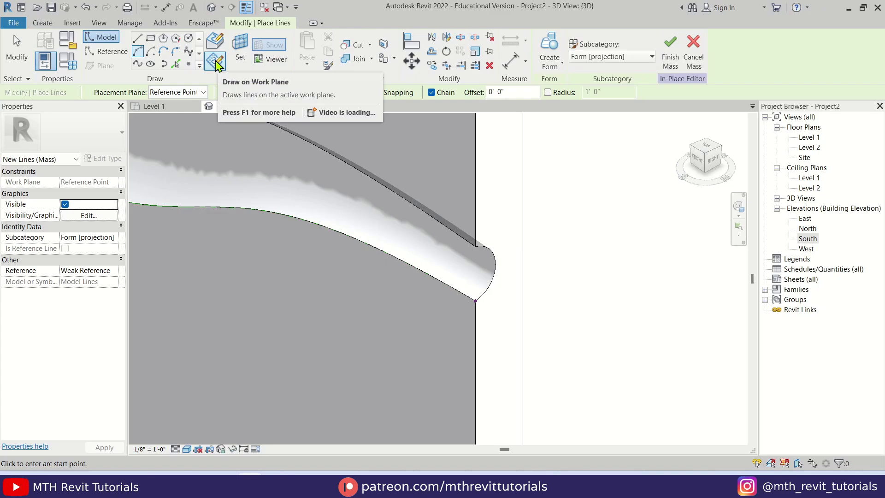
left_click(476, 300)
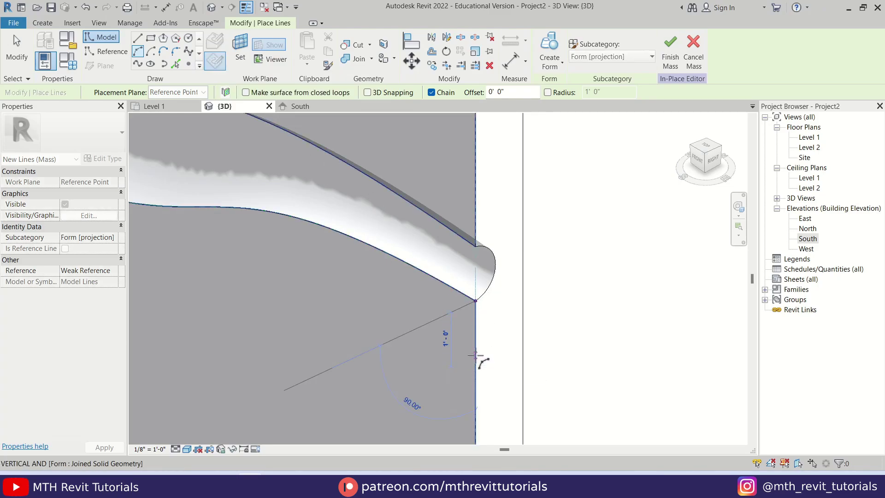
left_click(476, 354)
left_click(496, 332)
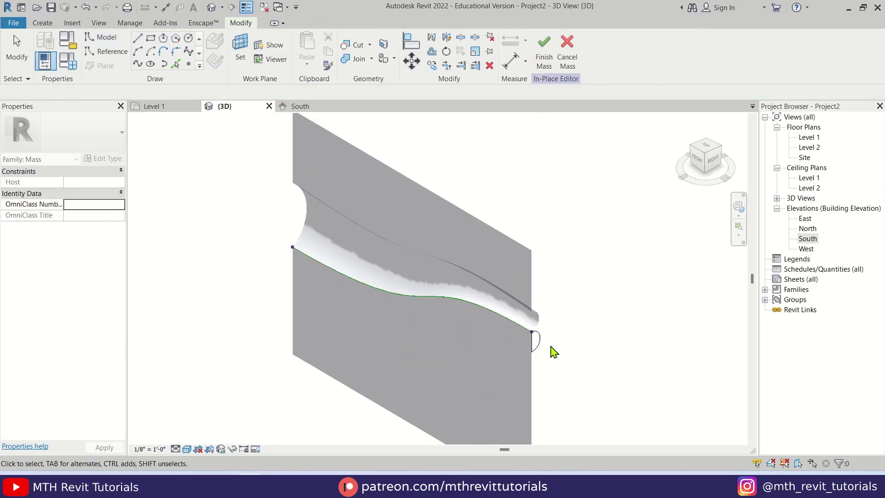
Bring the path's left end into view and start picking its reference point as work plane
middle_click_drag(354, 311, 393, 362)
scroll(333, 290, "up", 5)
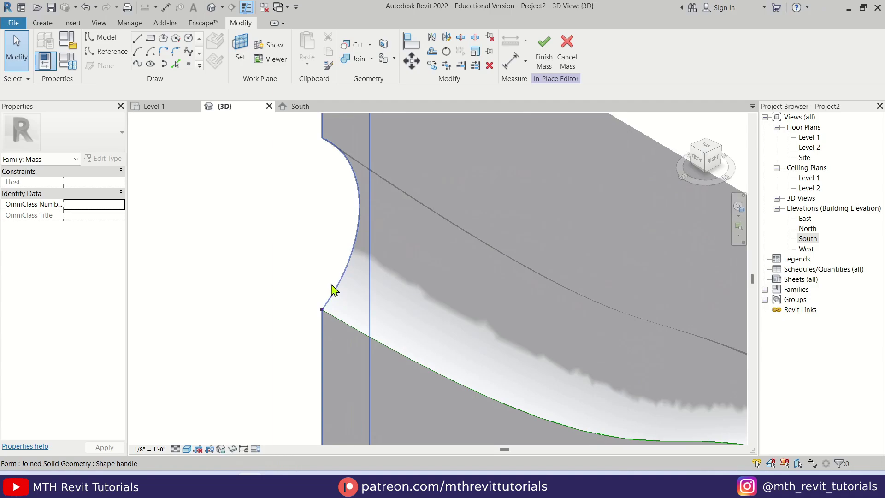
left_click(237, 57)
left_click(239, 60)
key("Tab")
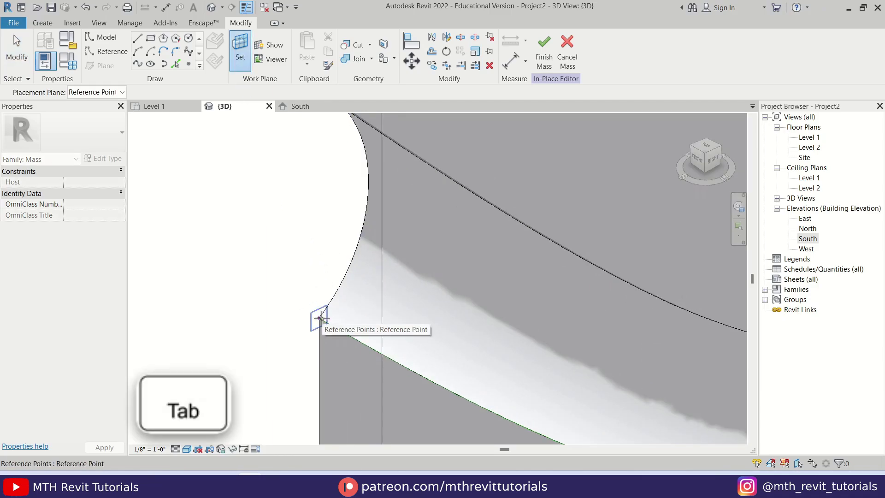
Use the left point's plane as work plane; draw a start-end-radius arc closed by a straight line
left_click(322, 318)
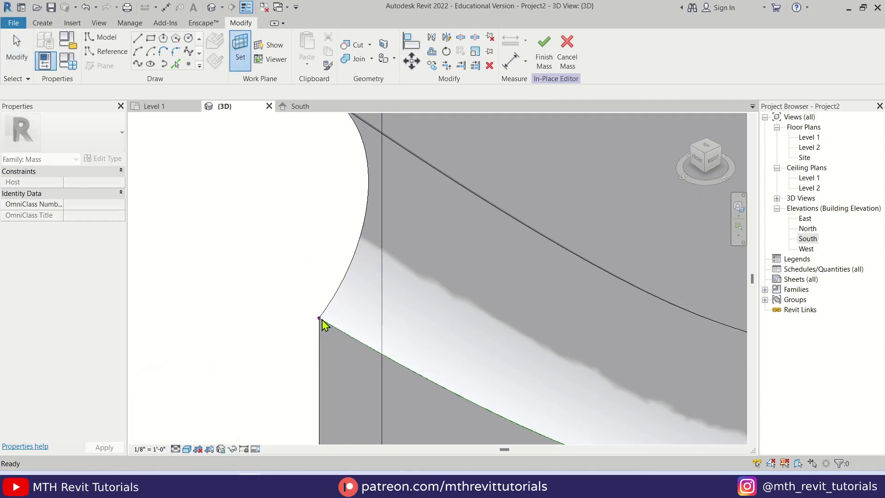
left_click(138, 53)
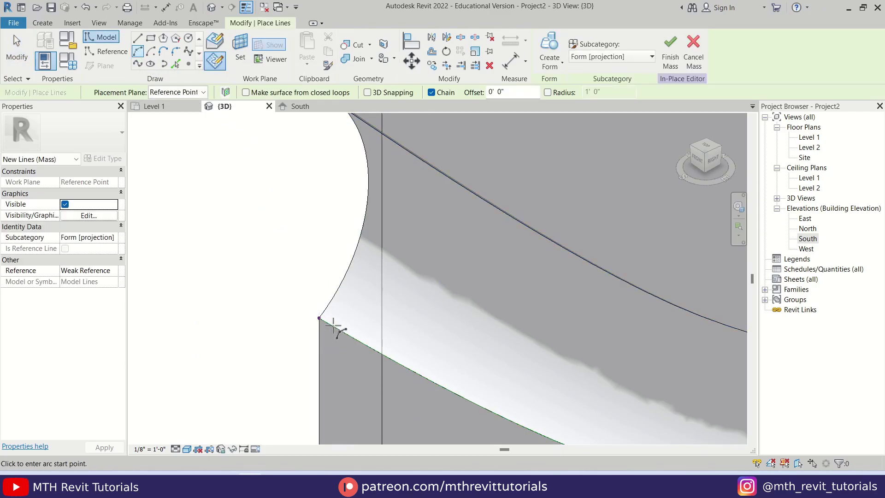
left_click(319, 318)
left_click(298, 420)
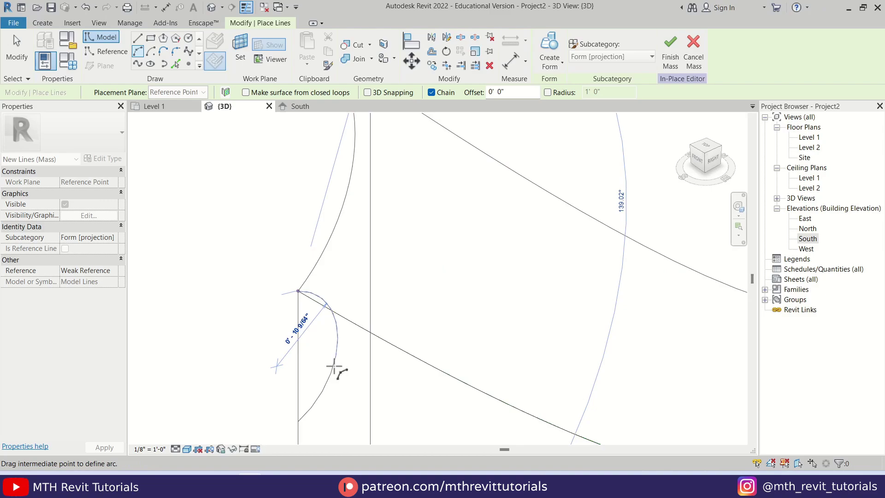
left_click(336, 369)
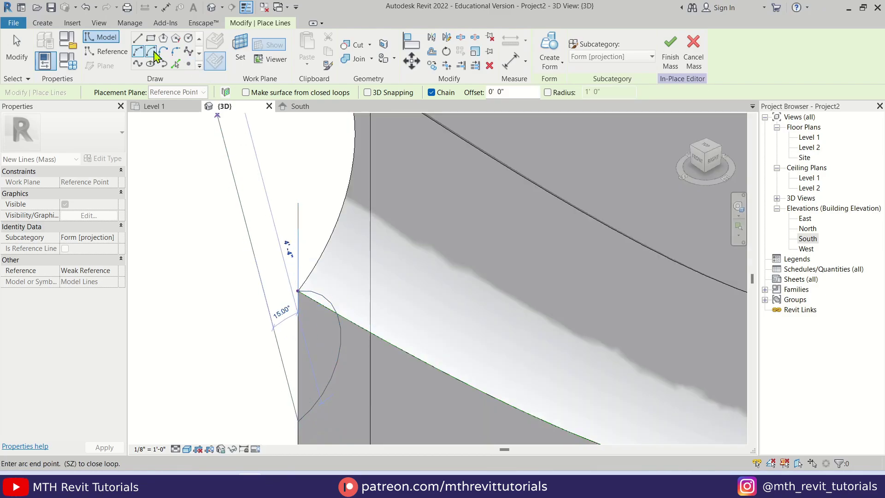
left_click(138, 39)
left_click(299, 292)
key("Escape")
key("Escape")
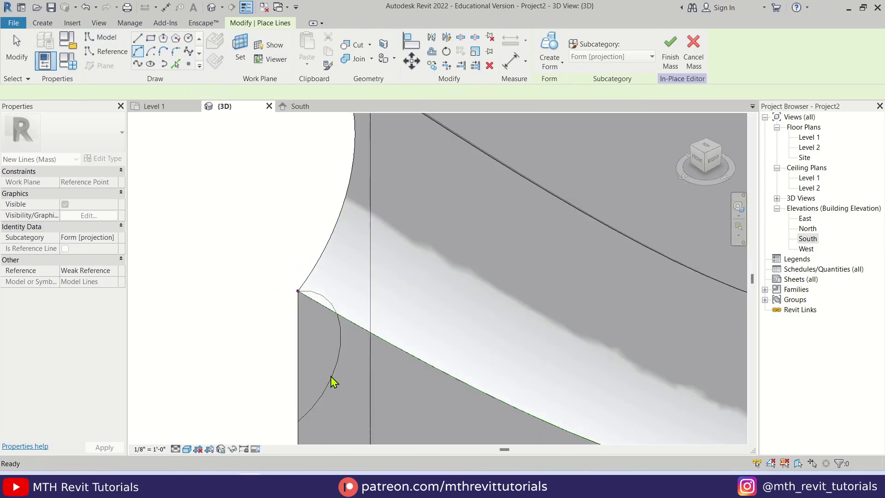
Zoom out to the whole wall and select the lines for the groove form
scroll(328, 368, "down", 2)
middle_click_drag(329, 368, 296, 277)
key("Tab")
left_click(296, 277)
scroll(296, 278, "down", 3)
Add the right-end profile to the selection and create a void form along the wavy path
scroll(323, 290, "up", 2)
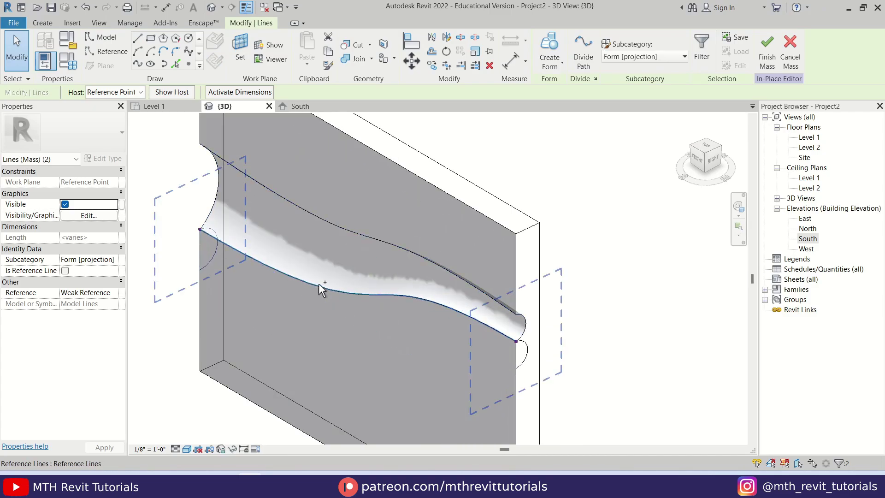
left_click(519, 345, "ctrl")
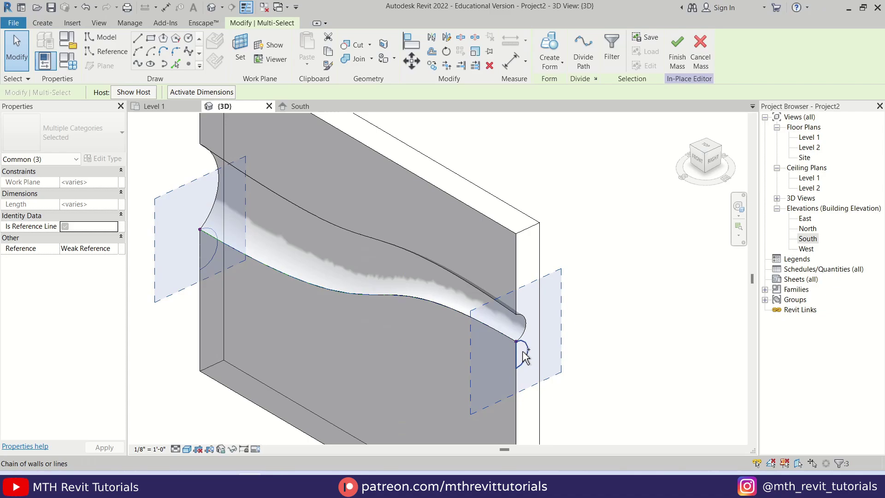
left_click(524, 351, "ctrl")
left_click(558, 67)
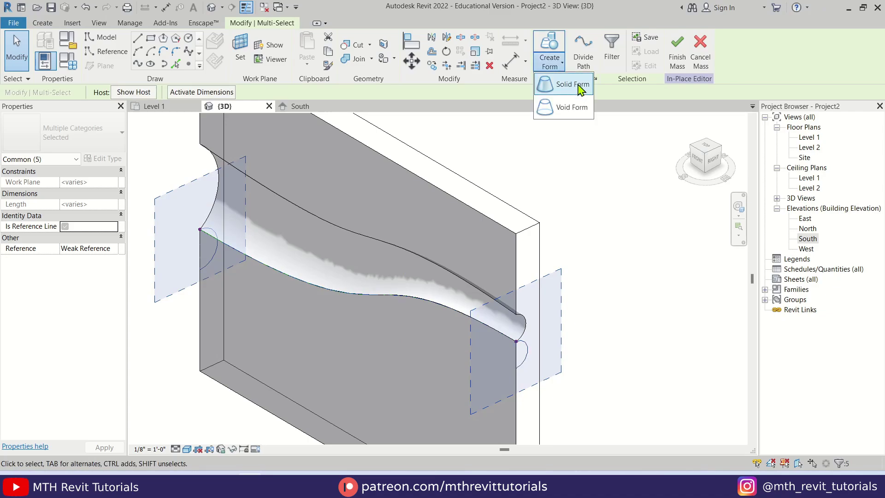
left_click(572, 107)
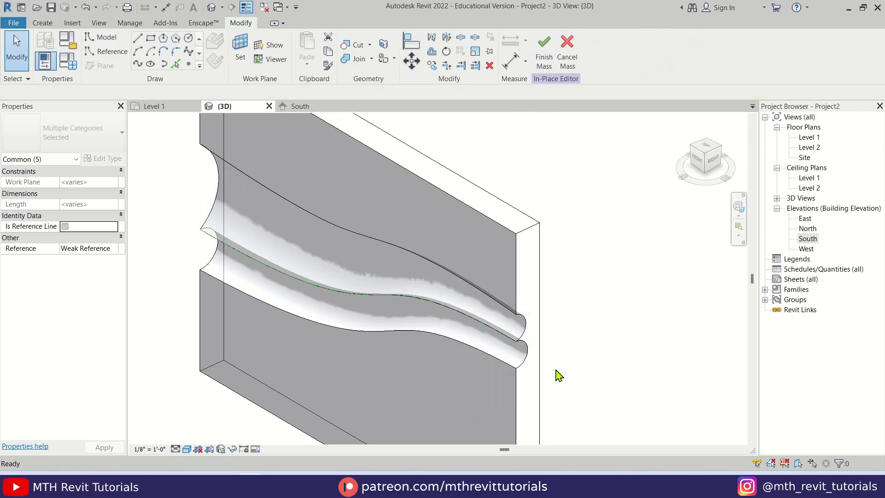
Orbit around the wall to inspect the newly cut groove
key("Escape")
middle_click_drag(388, 338, 529, 337, "shift")
middle_click_drag(295, 363, 562, 289)
middle_click_drag(236, 314, 215, 343, "shift")
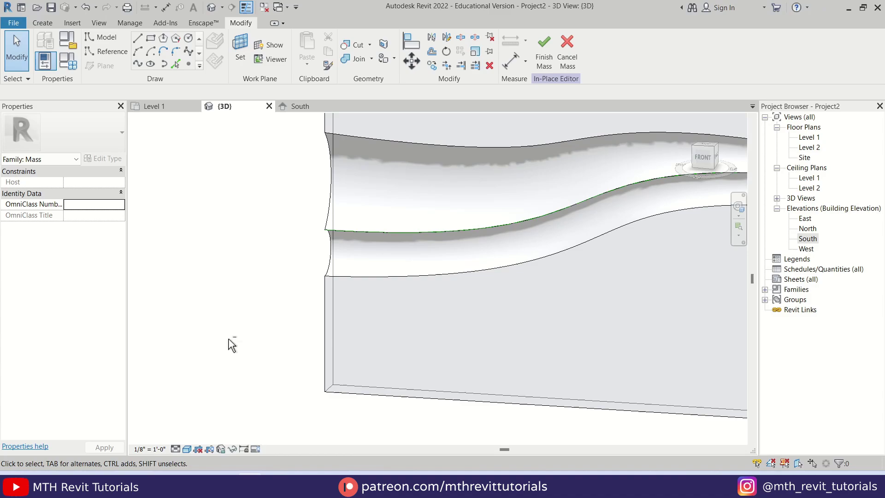
scroll(278, 336, "down", 4)
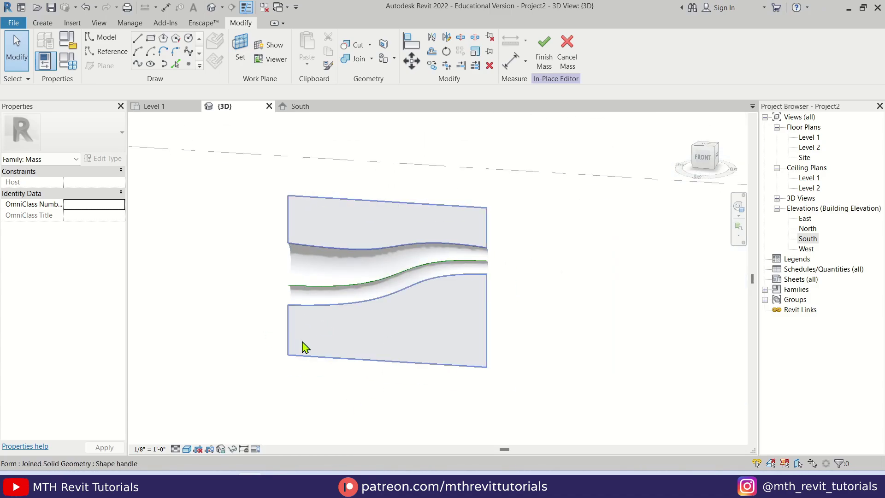
scroll(369, 258, "up", 2)
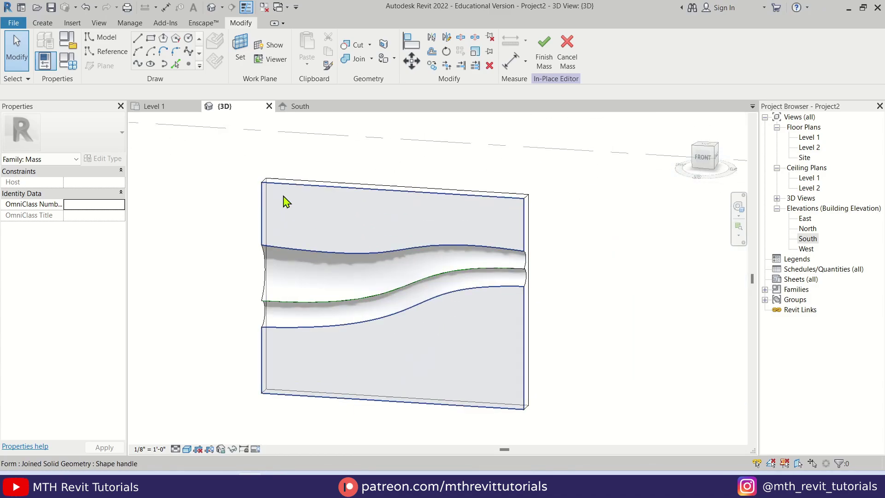
double_click(810, 239)
Set the form's wall face as the work plane in the South elevation
scroll(322, 234, "down", 1)
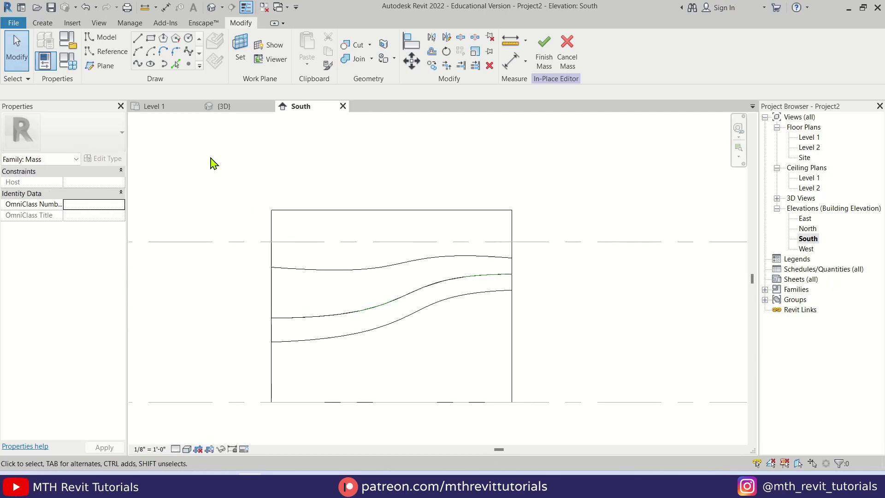
left_click(240, 51)
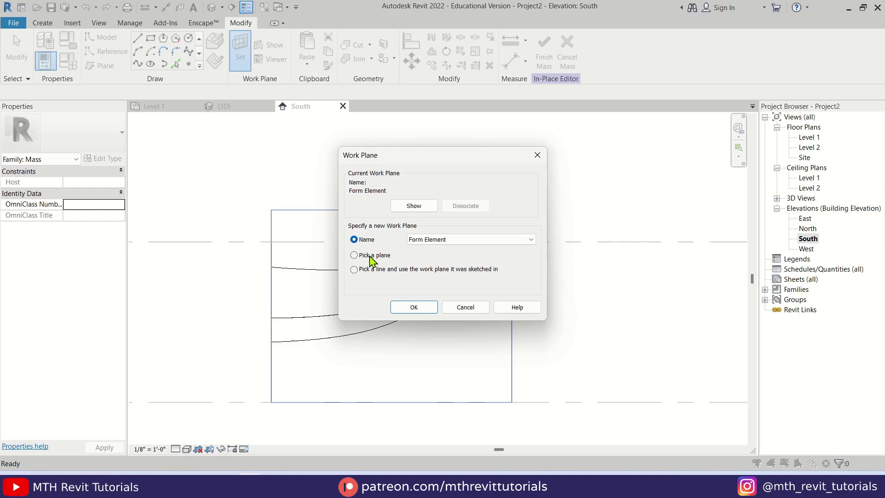
left_click(403, 308)
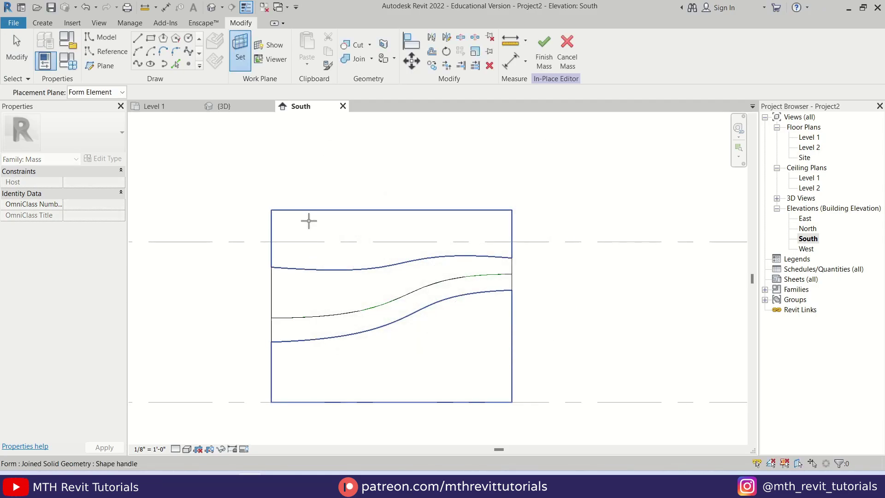
left_click(309, 221)
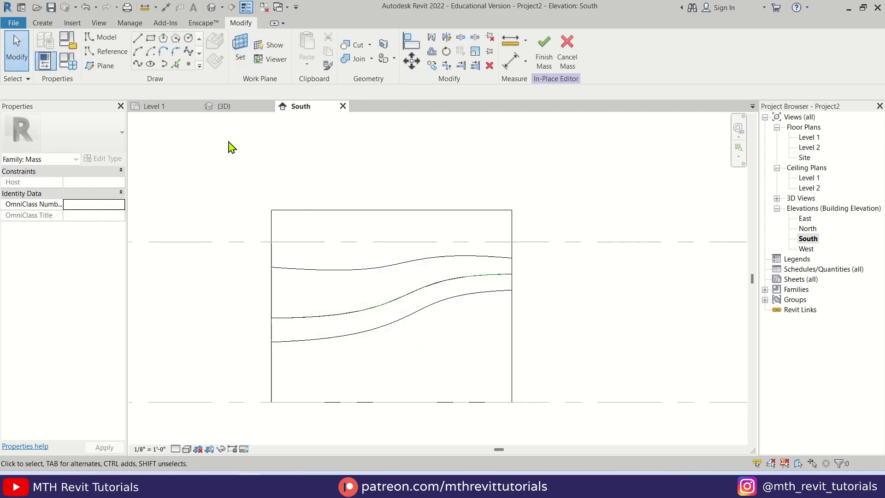
Draw a narrow vertical model-line rectangle at the wall's left edge, extending past top and bottom
left_click(152, 40)
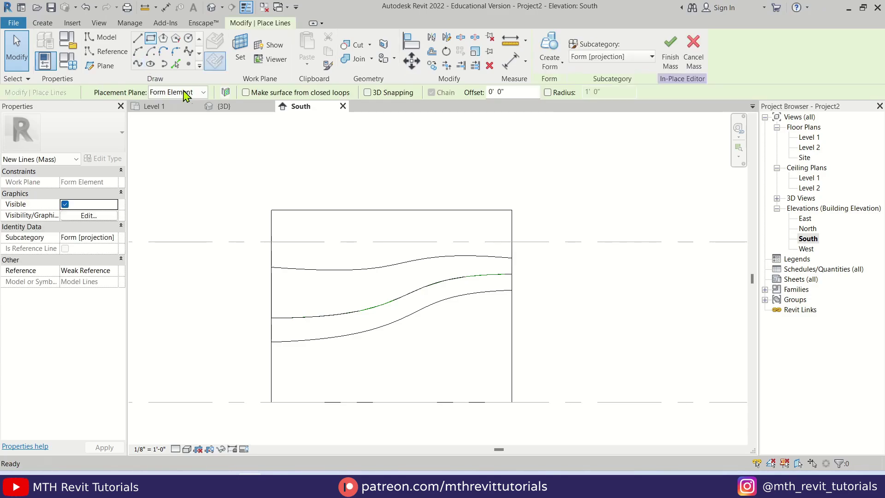
left_click(278, 195)
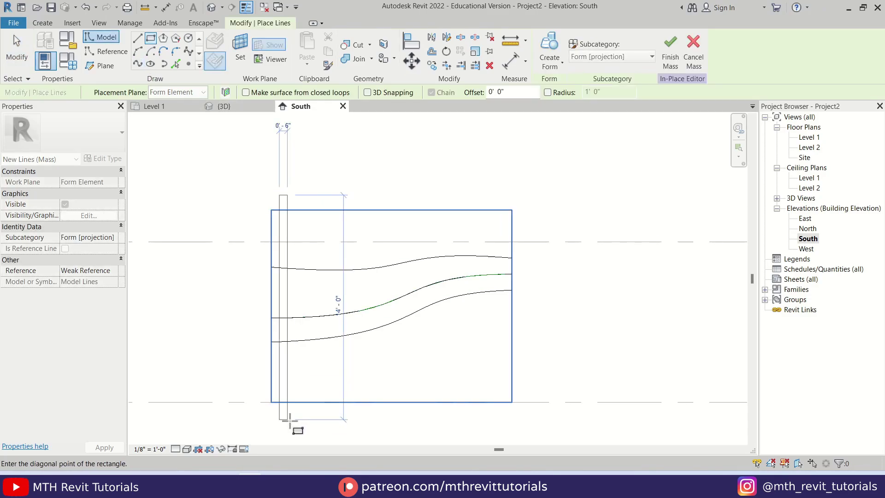
left_click(287, 419)
key("Escape")
key("Escape")
scroll(283, 216, "up", 3)
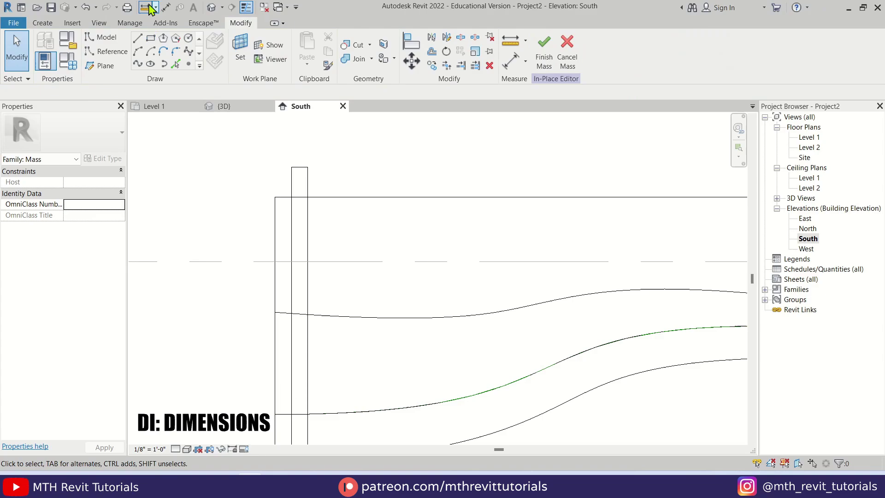
Add an aligned dimension across the wall's left edge and both sides of the rectangle
left_click(165, 8)
left_click(277, 242)
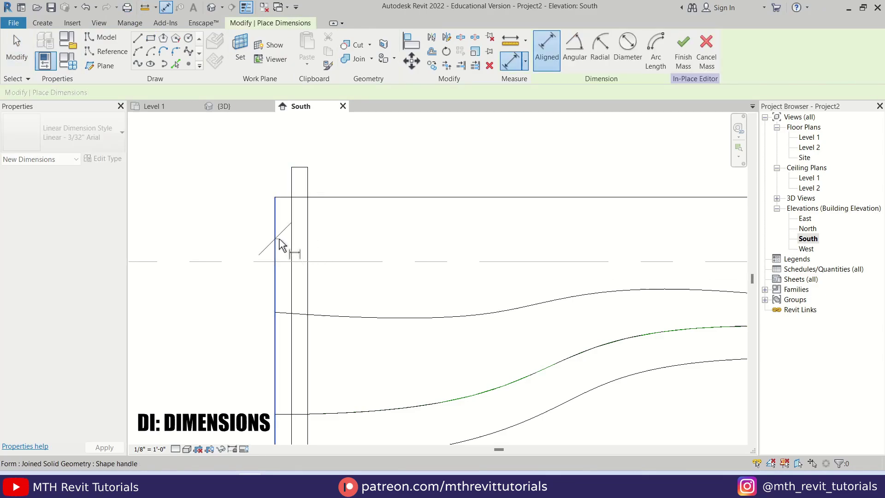
left_click(291, 241)
left_click(308, 242)
left_click(368, 243)
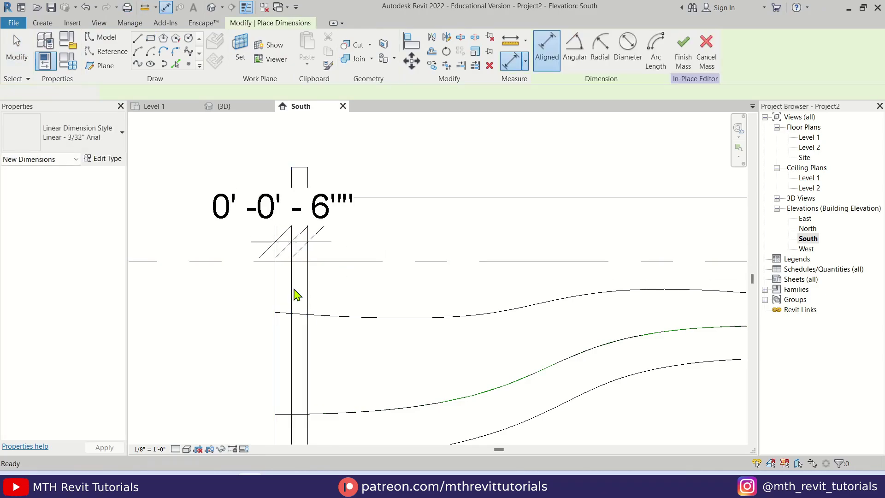
key("Escape")
key("Escape")
scroll(298, 293, "up", 1)
Set the rectangle's left line 4" from the wall edge and its width to 3"
key("Tab")
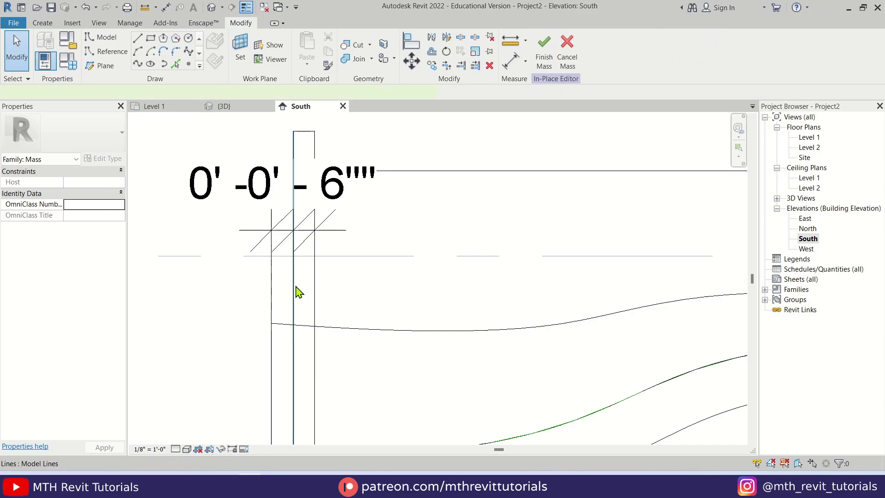
left_click(297, 294)
left_click(289, 201)
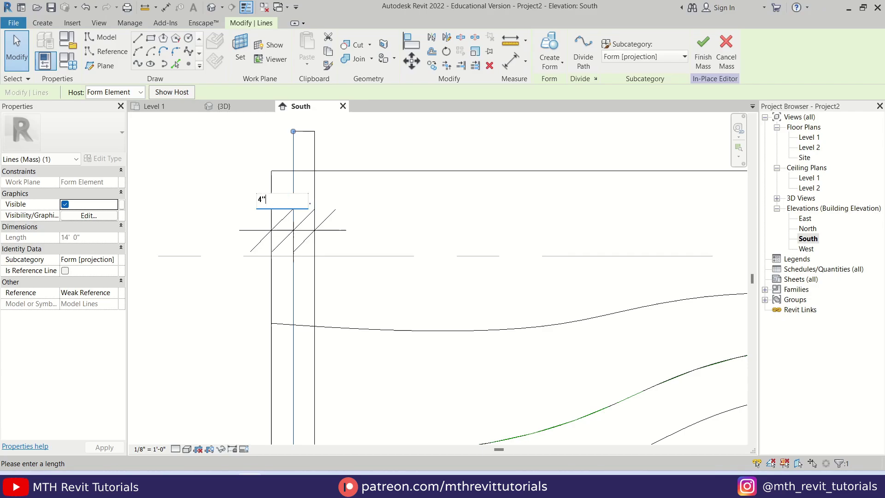
type("4\"")
key("Return")
key("Tab")
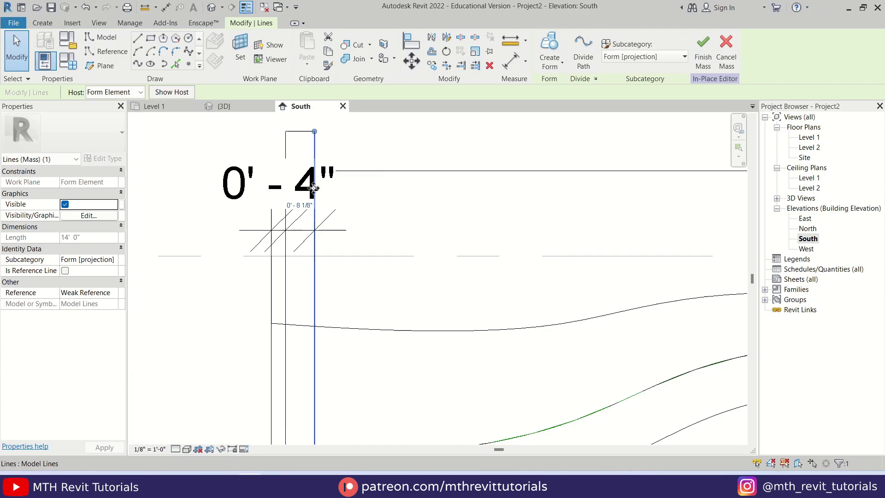
scroll(302, 216, "up", 3)
left_click(304, 202)
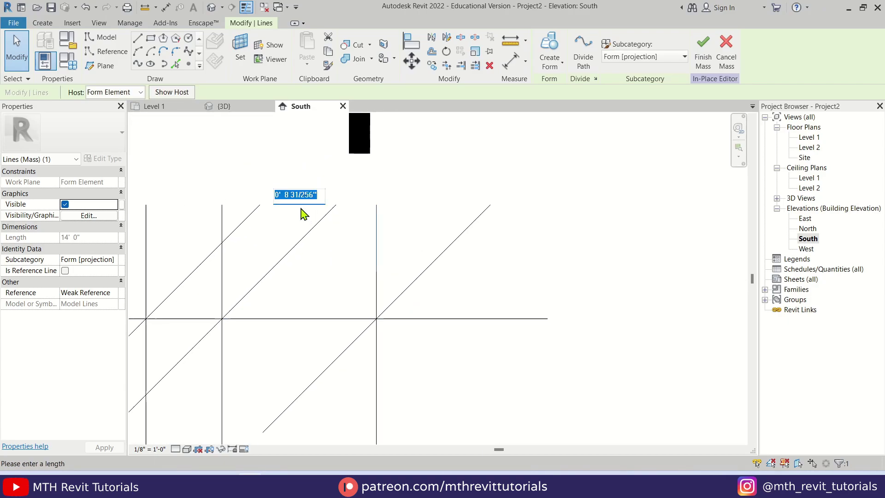
type("3")
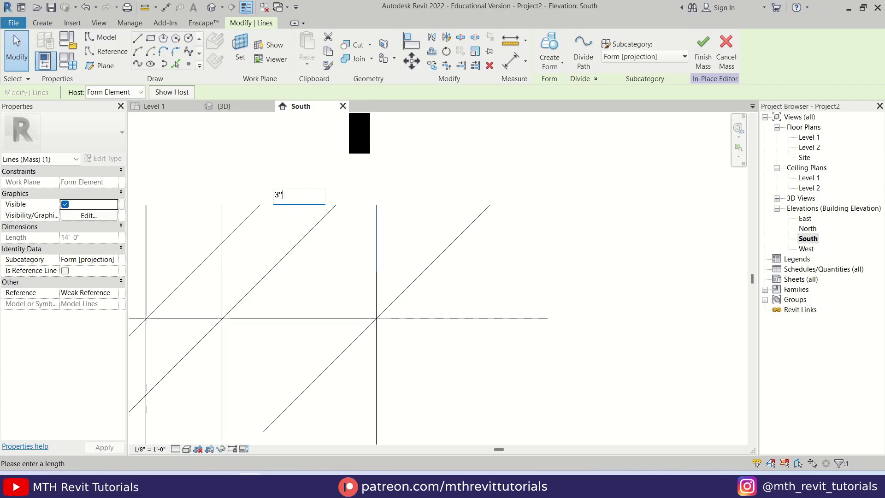
key("Return")
key("Escape")
Select the four lines of the slat outline with the whole mass in view
scroll(286, 249, "down", 6)
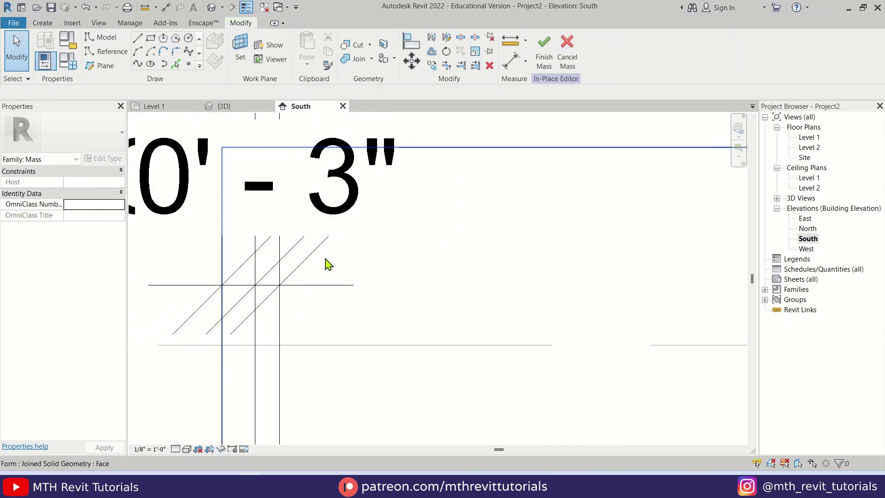
left_click(322, 238)
scroll(272, 300, "down", 5)
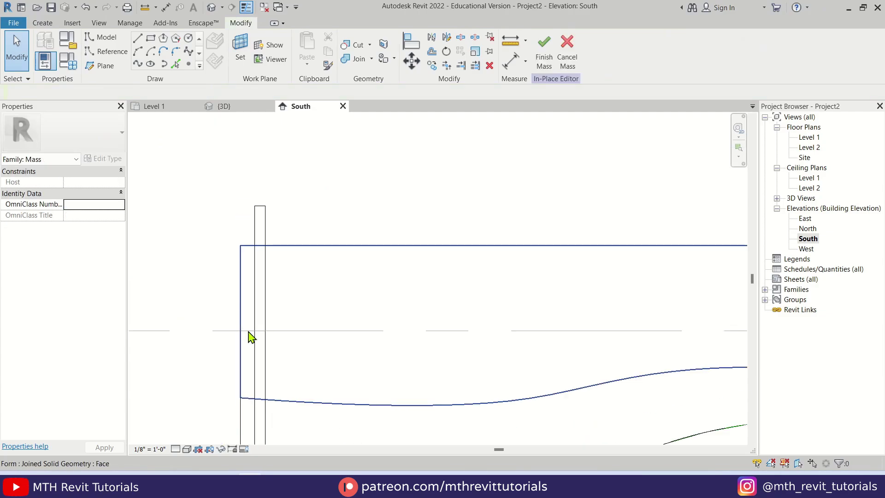
left_click(257, 262)
scroll(266, 270, "down", 1)
middle_click_drag(267, 270, 264, 229)
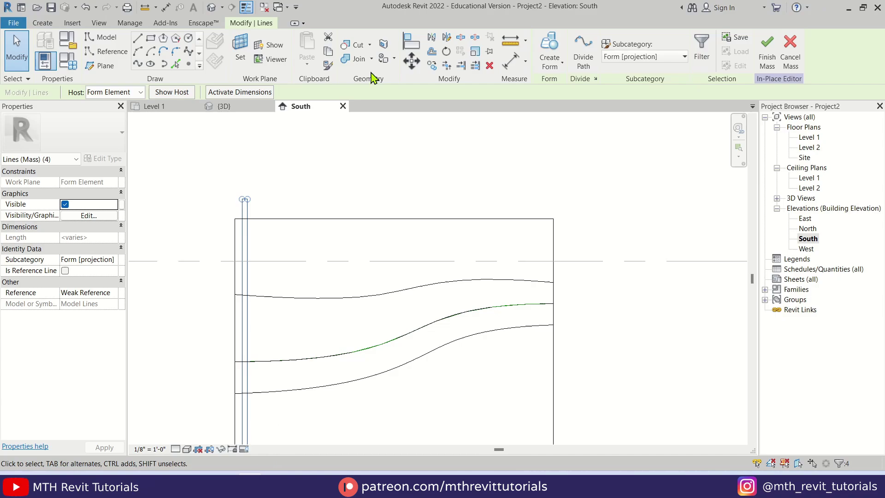
Copy the slat outline four times along the wall using Copy with Multiple
left_click(431, 65)
scroll(222, 216, "up", 4)
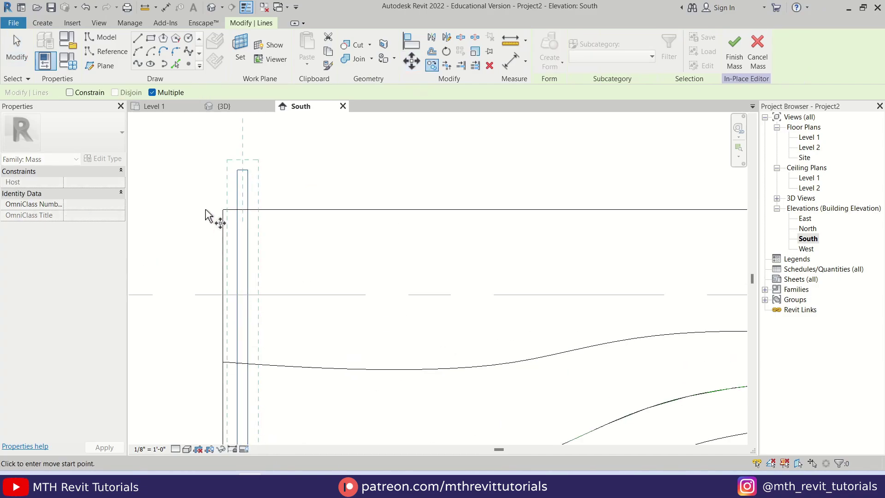
left_click(232, 209)
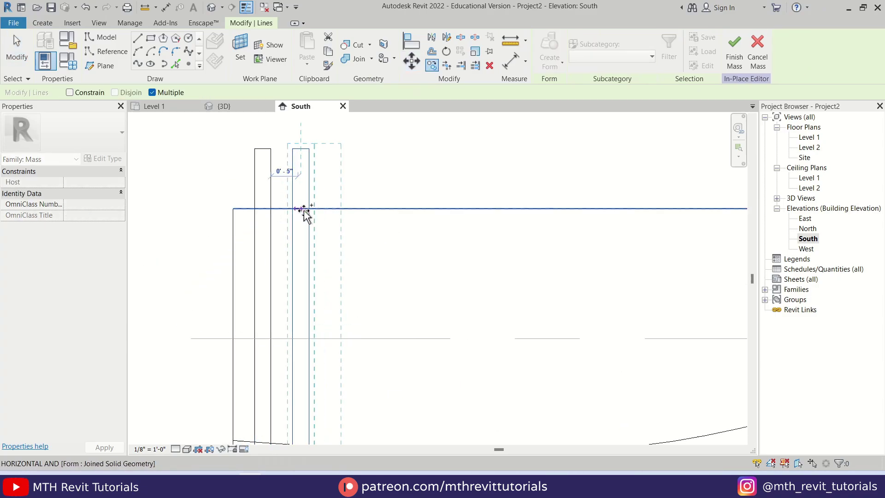
left_click(310, 209)
left_click(346, 209)
left_click(384, 209)
left_click(423, 209)
scroll(346, 197, "down", 5)
key("Escape")
key("Escape")
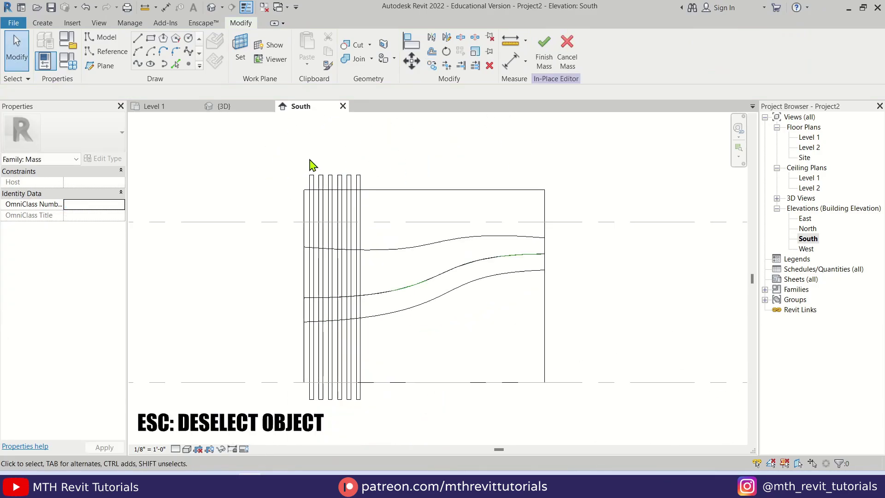
Select the slat group and copy it four more times to the right along the wall
left_click_drag(364, 298, 386, 424)
scroll(330, 210, "up", 5)
left_click(431, 65)
left_click(260, 185)
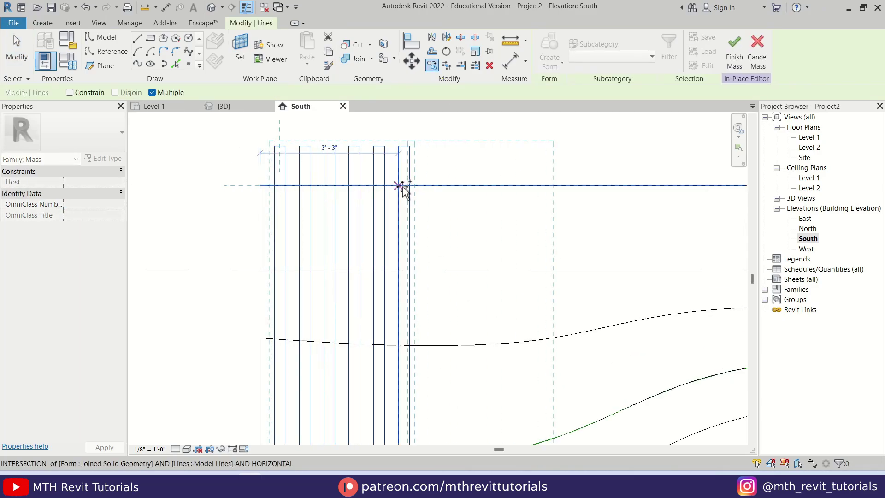
left_click(409, 185)
left_click(558, 185)
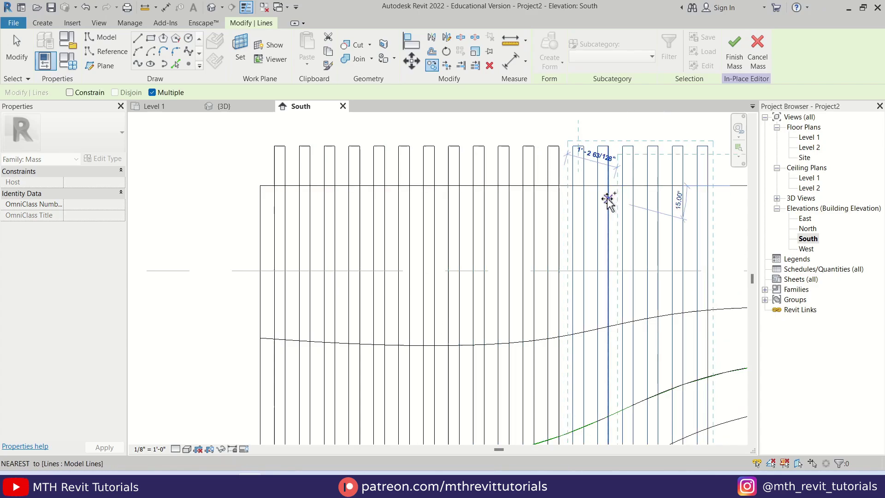
middle_click_drag(677, 187, 300, 215)
left_click(328, 214)
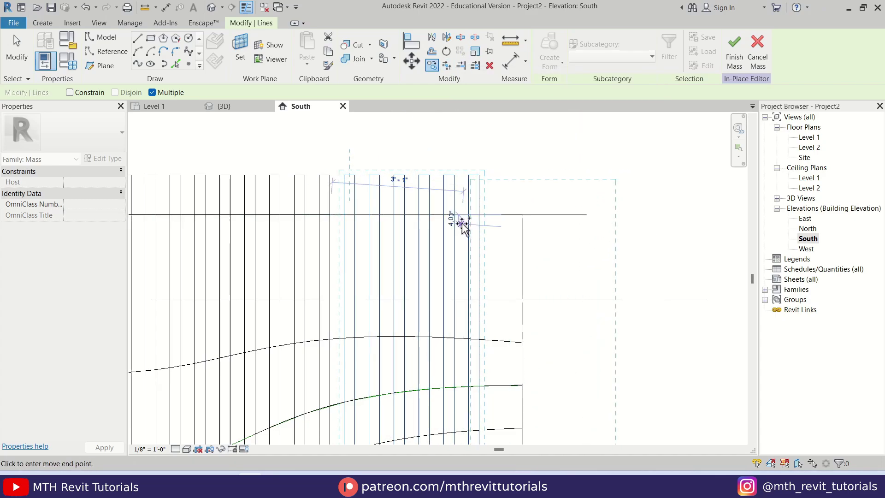
left_click(483, 216)
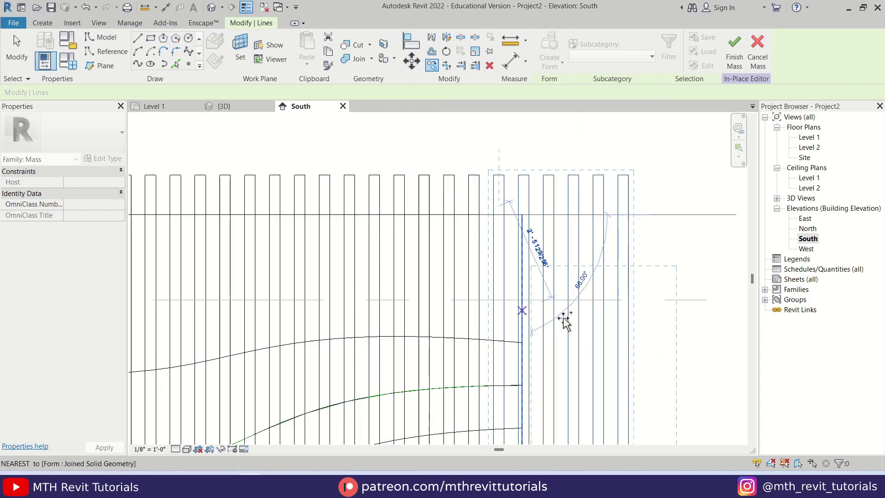
key("Escape")
key("Escape")
Window-select and delete the surplus slats beyond the mass's right end
scroll(517, 165, "down", 2)
scroll(520, 173, "down", 2)
left_click_drag(515, 162, 635, 465)
key("Delete")
Open the default 3D view and orbit to an angled view of the slats
scroll(311, 187, "up", 2)
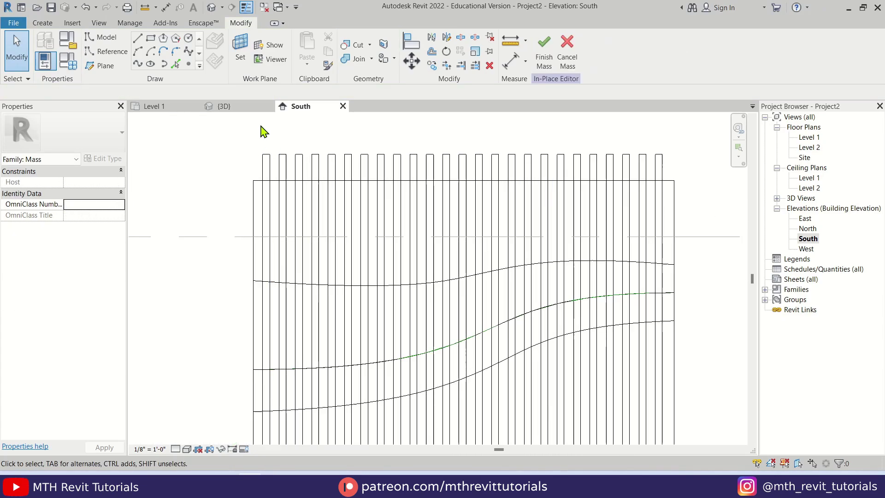
left_click(219, 6)
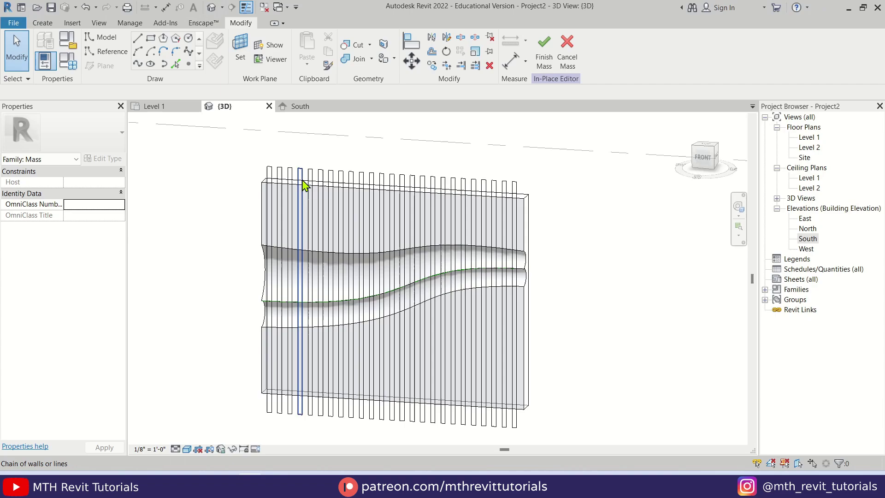
middle_click_drag(375, 233, 359, 248, "shift")
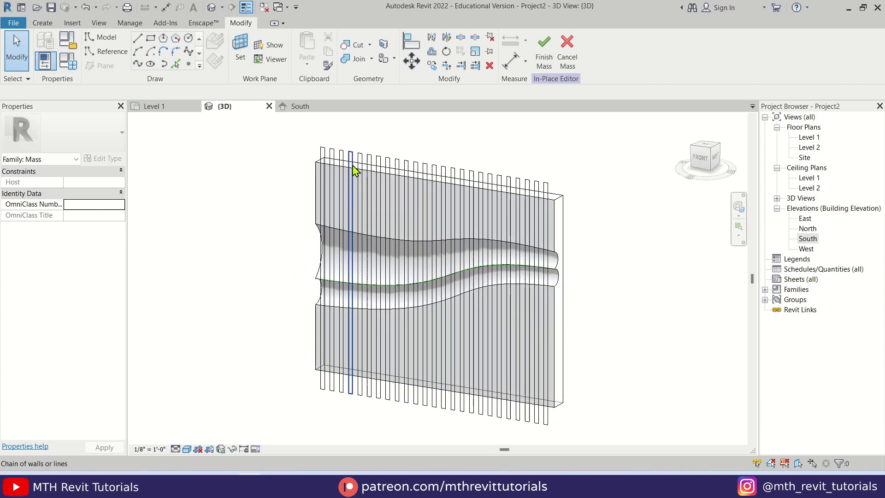
Turn the first slat's four-line outline into a void form and orbit to check the cut
scroll(361, 180, "up", 3)
left_click(252, 201)
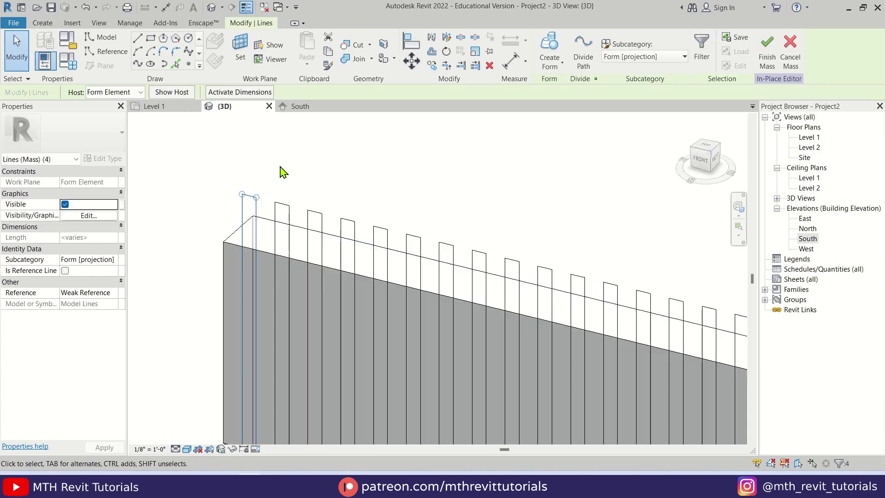
left_click(562, 64)
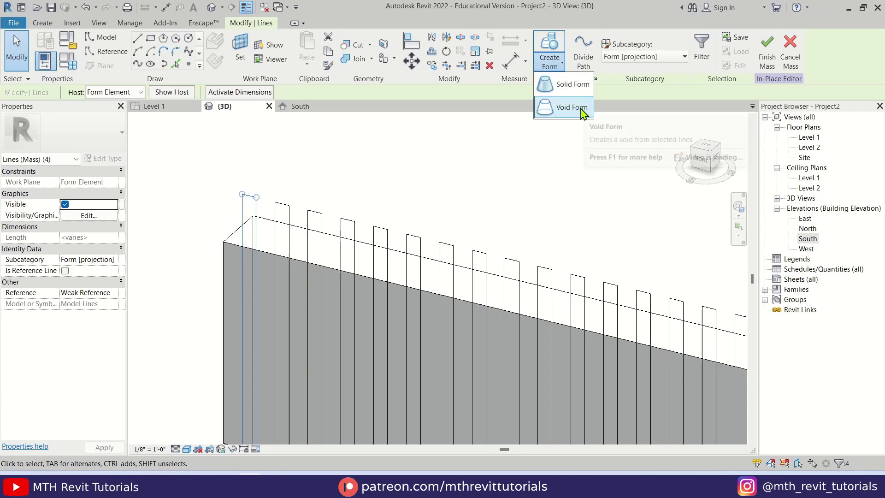
left_click(582, 109)
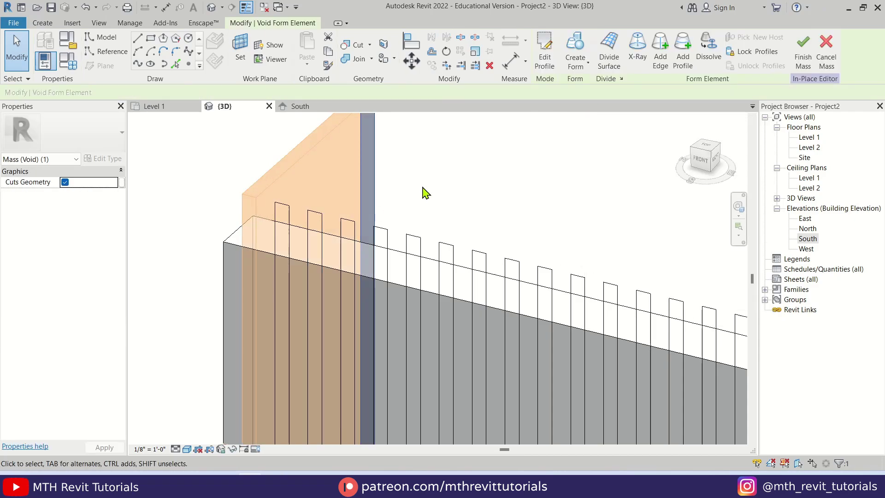
left_click(207, 275)
scroll(231, 223, "down", 5)
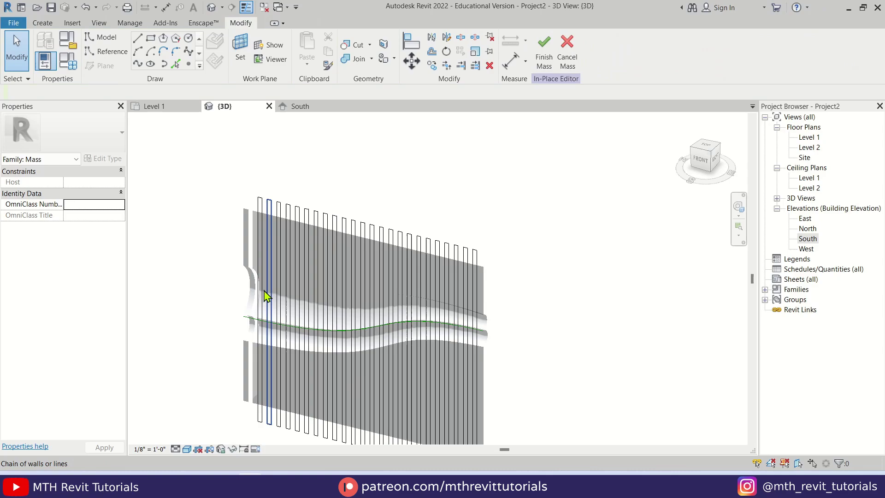
mouse_move(230, 306)
middle_mouse_down("shift")
mouse_move(269, 316)
mouse_move(241, 326)
middle_mouse_up("shift")
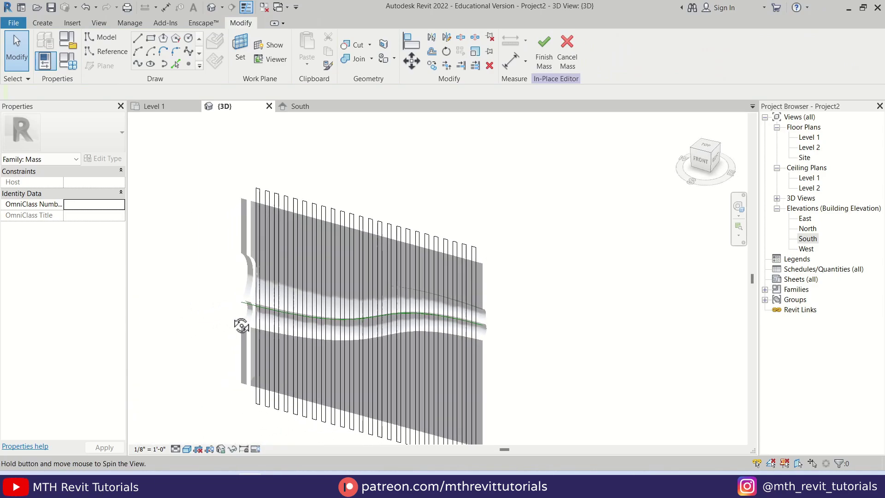
scroll(226, 226, "up", 1)
scroll(269, 177, "up", 3)
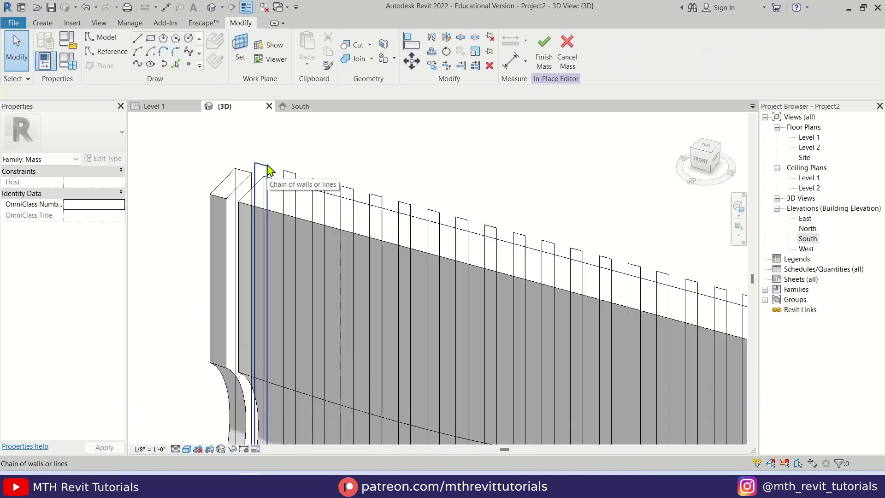
Convert the next four slat outlines into void forms cutting the mass
left_click(268, 165)
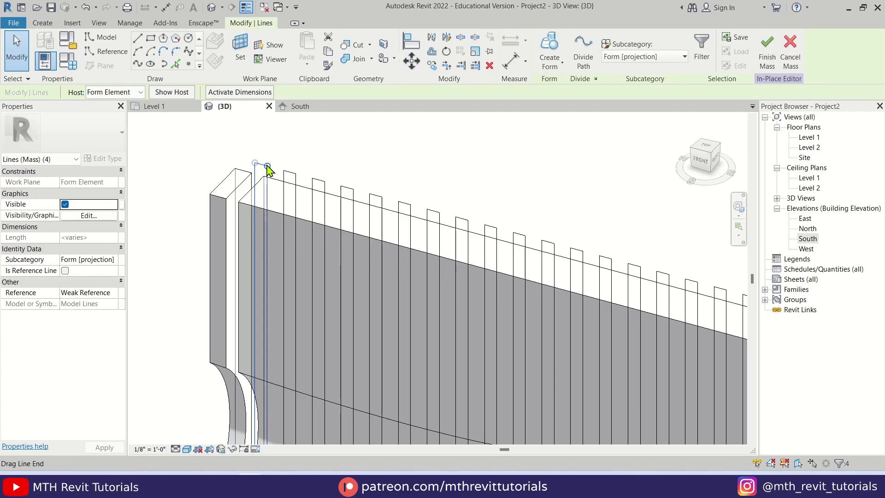
left_click(556, 64)
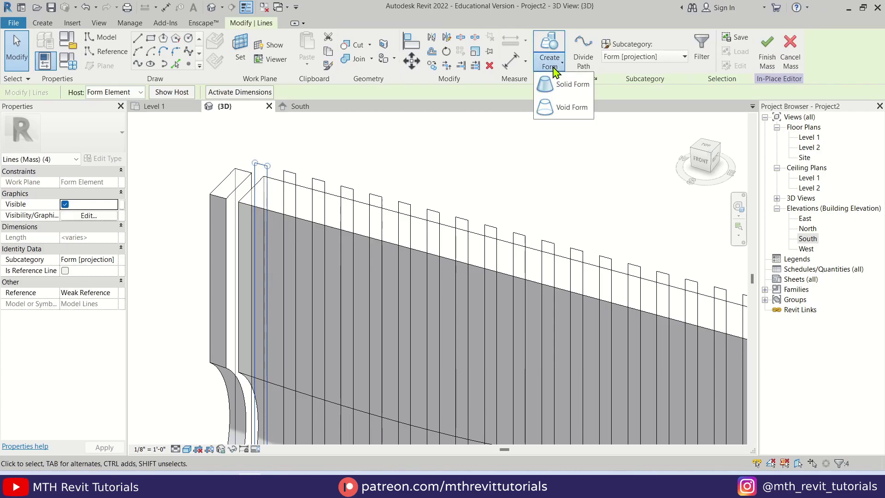
left_click(578, 110)
key("Escape")
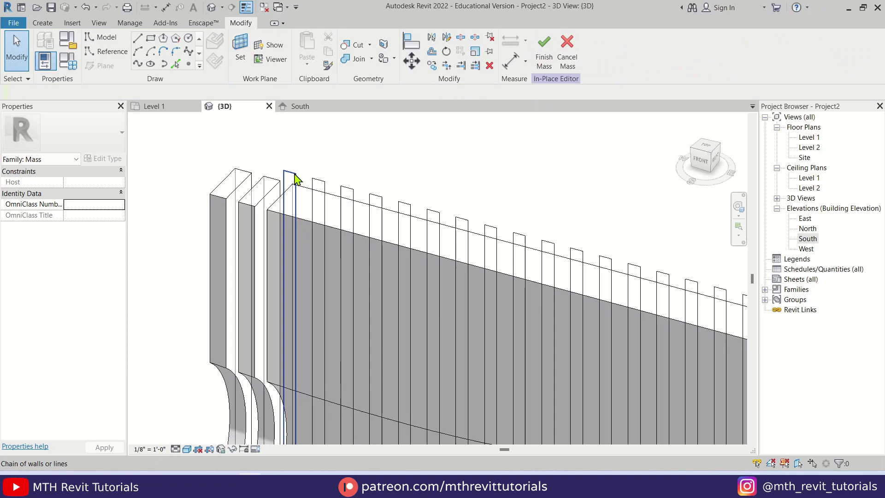
left_click(295, 180)
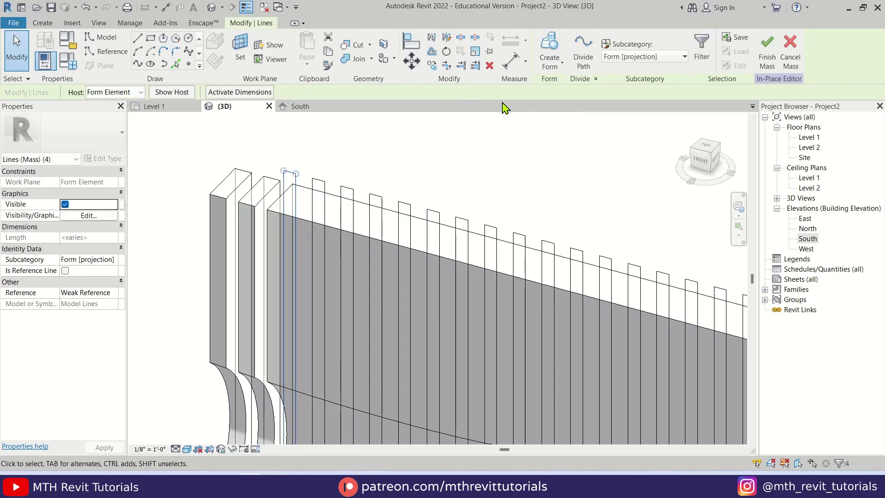
left_click(554, 67)
left_click(578, 109)
key("Escape")
left_click(325, 183)
left_click(554, 67)
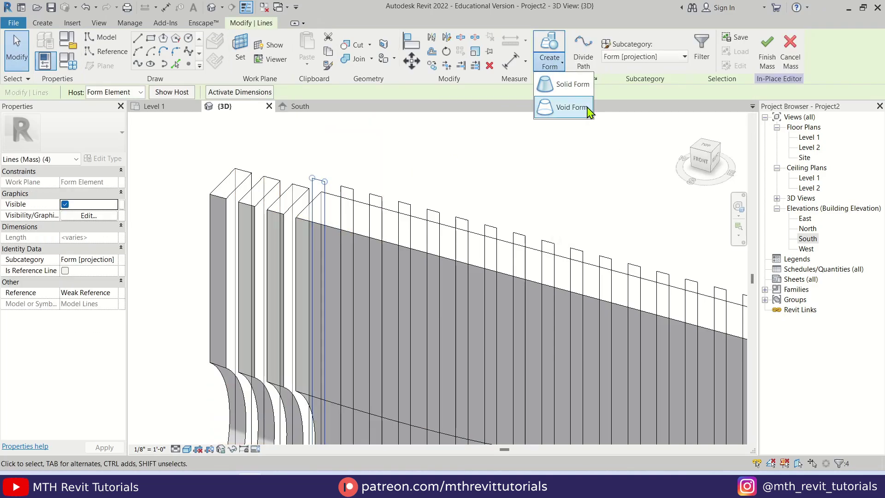
left_click(587, 110)
key("Escape")
left_click(353, 190)
left_click(552, 67)
left_click(550, 112)
key("Escape")
key("Tab")
Convert five more slat outlines along the fin wall into void forms
left_click(378, 196)
left_click(554, 67)
left_click(587, 110)
key("Escape")
left_click(407, 204)
left_click(554, 67)
left_click(574, 110)
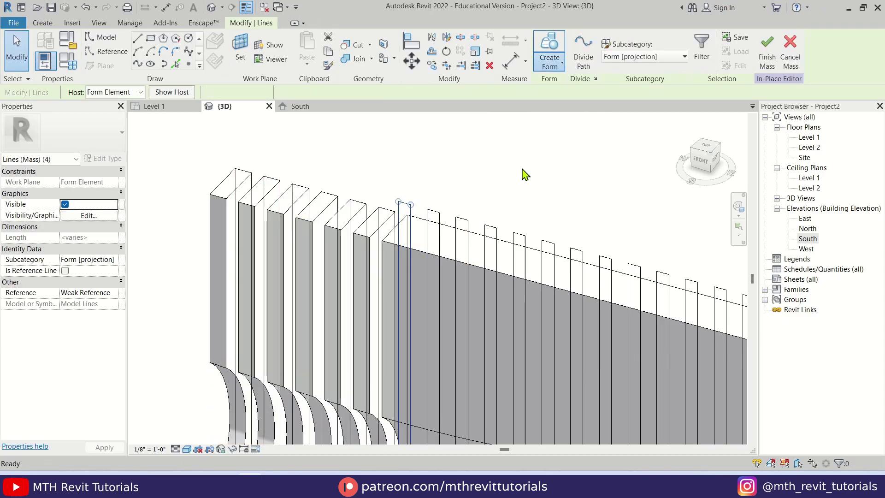
key("Escape")
key("Tab")
left_click(435, 212)
left_click(554, 67)
left_click(571, 110)
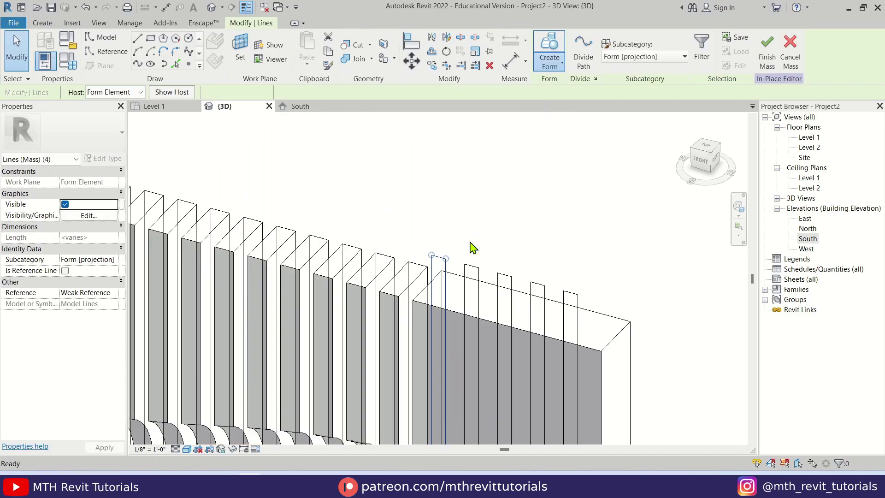
key("Tab")
left_click(475, 272)
left_click(554, 67)
left_click(557, 111)
key("Tab")
left_click(509, 281)
left_click(554, 67)
left_click(557, 109)
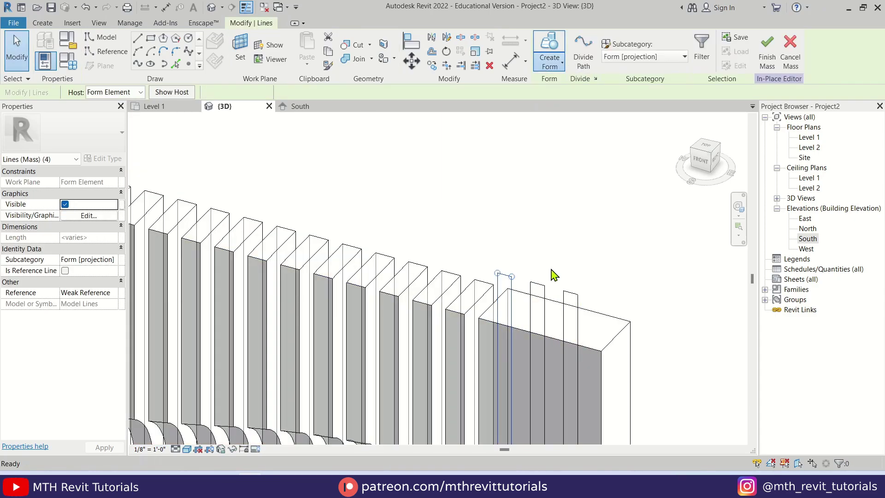
Make voids from two more line chains and undo both as misplaced
key("Tab")
left_click(542, 285)
left_click(554, 67)
left_click(562, 110)
key("ctrl+z")
left_click(563, 323)
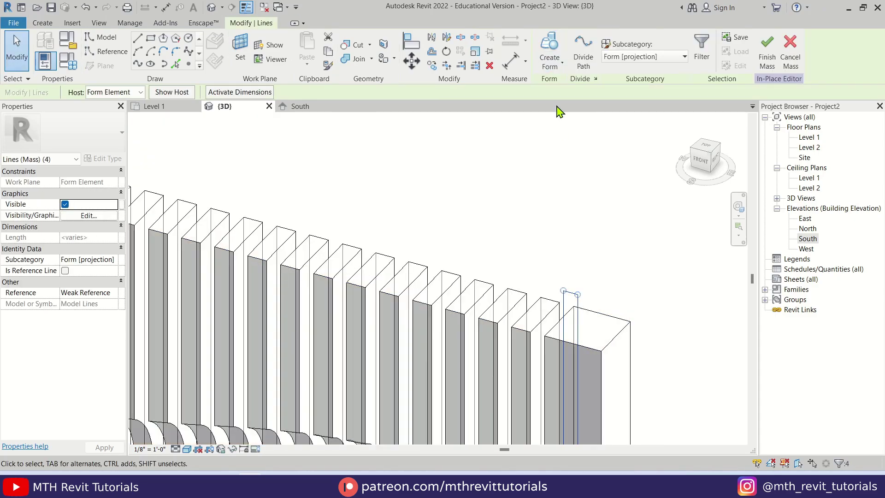
left_click(550, 57)
left_click(562, 111)
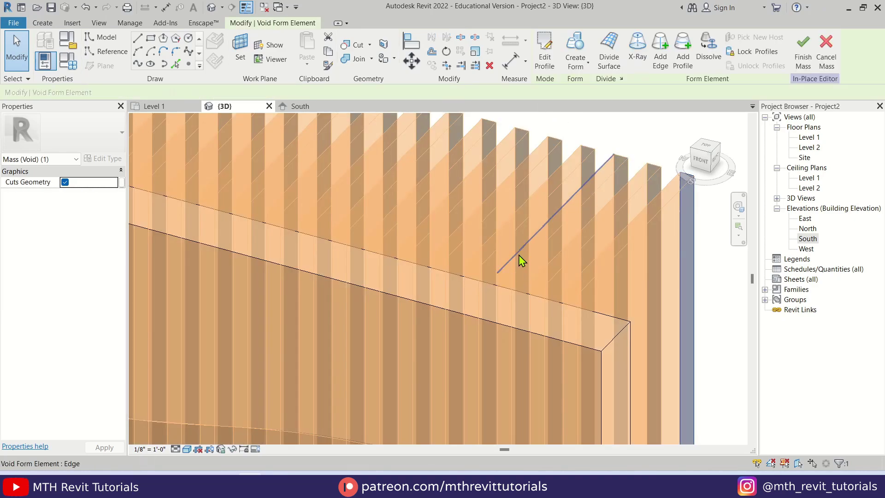
key("ctrl+z")
scroll(297, 346, "down", 3)
middle_click_drag(297, 346, 403, 367, "shift")
middle_click_drag(468, 309, 264, 173, "shift")
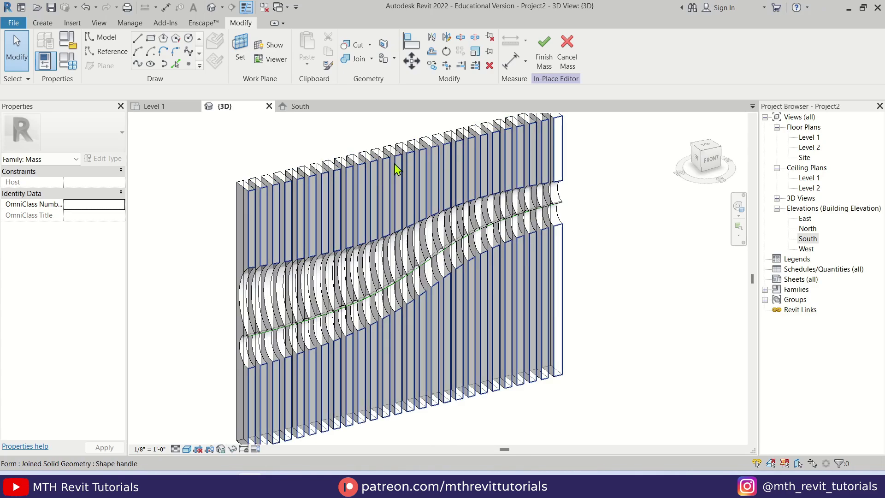
scroll(277, 229, "up", 6)
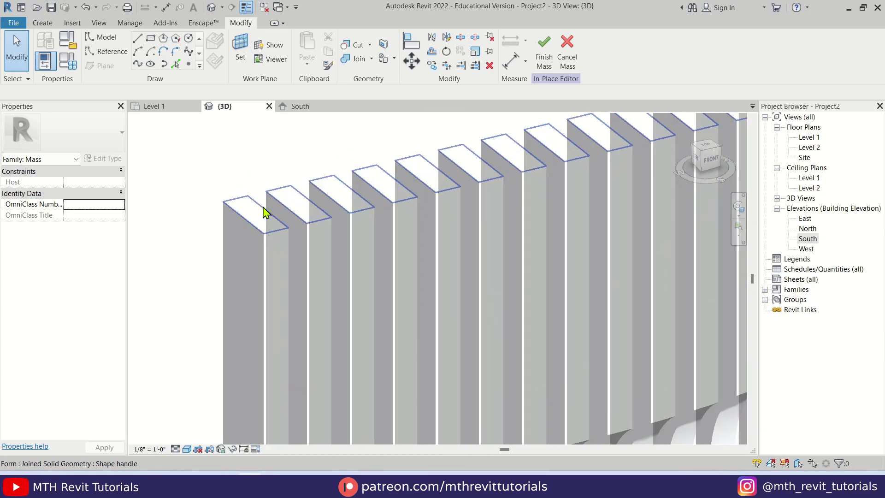
scroll(247, 214, "down", 5)
scroll(292, 217, "up", 1)
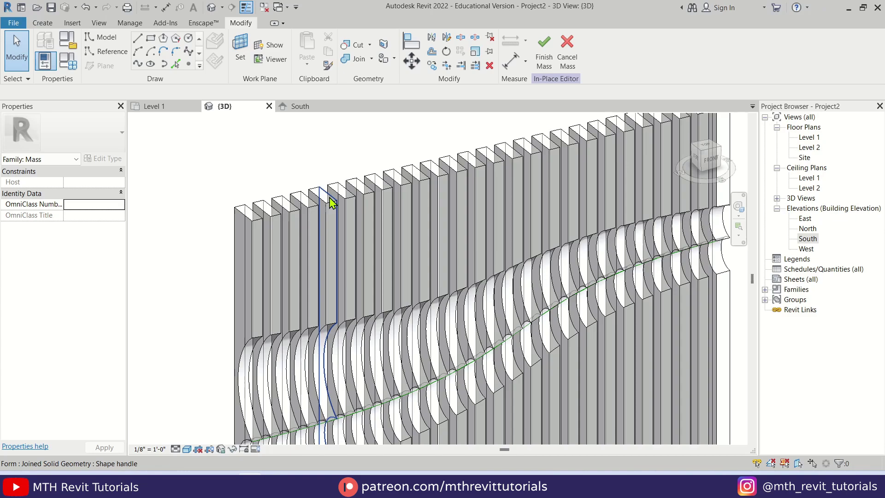
left_click(553, 68)
Start the Wall by Face tool for placing walls on the mass faces
scroll(337, 175, "down", 2)
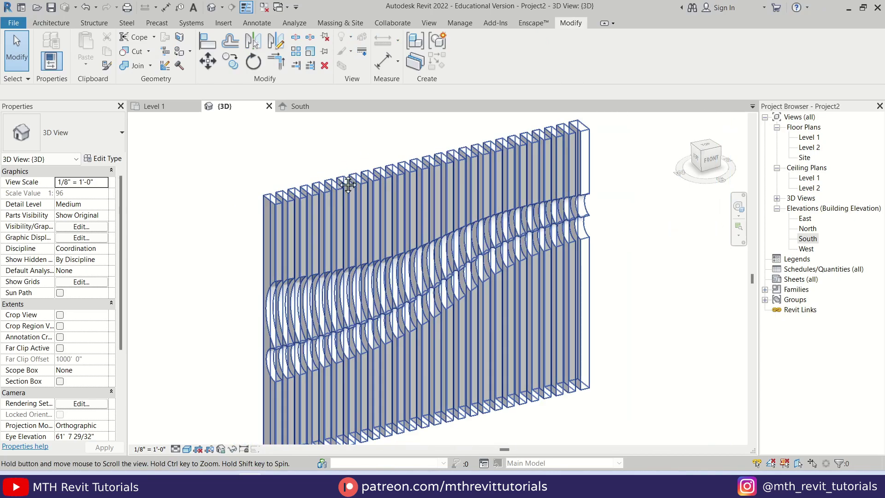
middle_click_drag(338, 175, 346, 197)
left_click(52, 23)
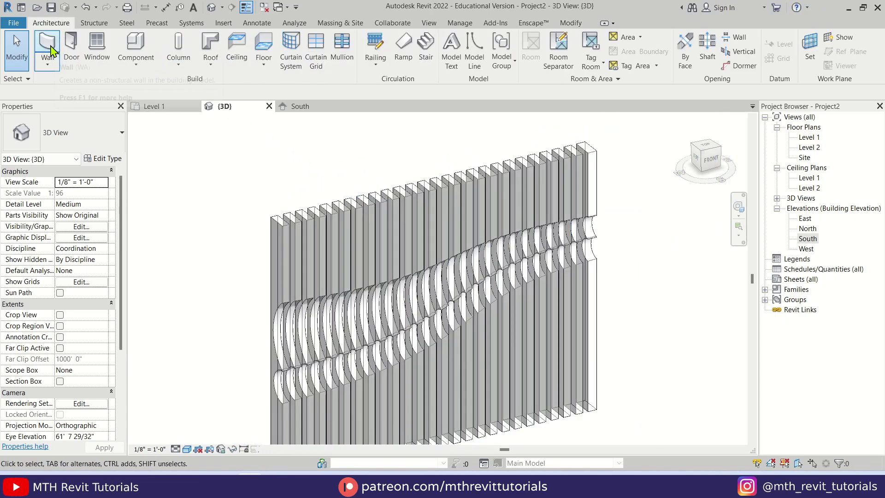
left_click(54, 68)
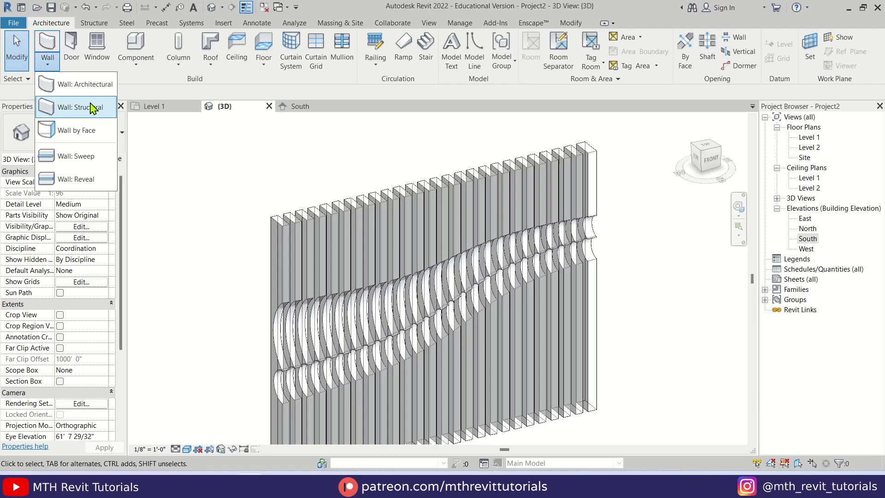
left_click(99, 133)
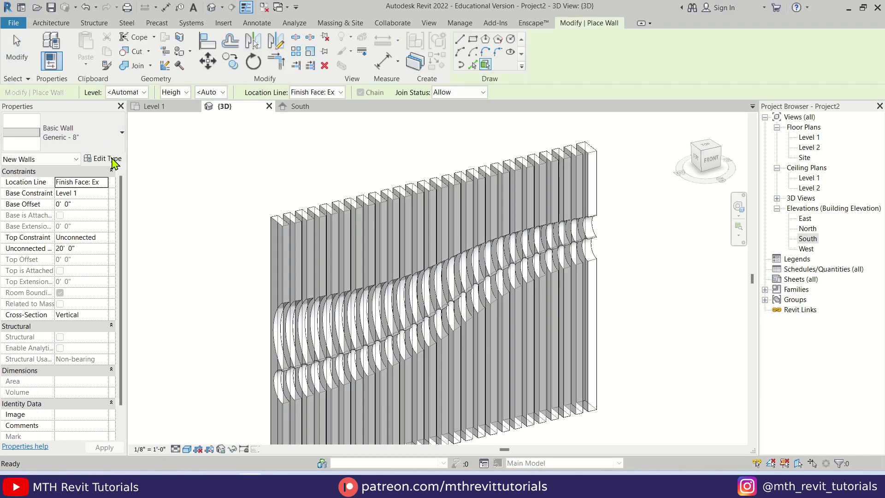
Duplicate the wall type as 'Generic - 4"' with a 0' 4" structure layer
left_click(104, 159)
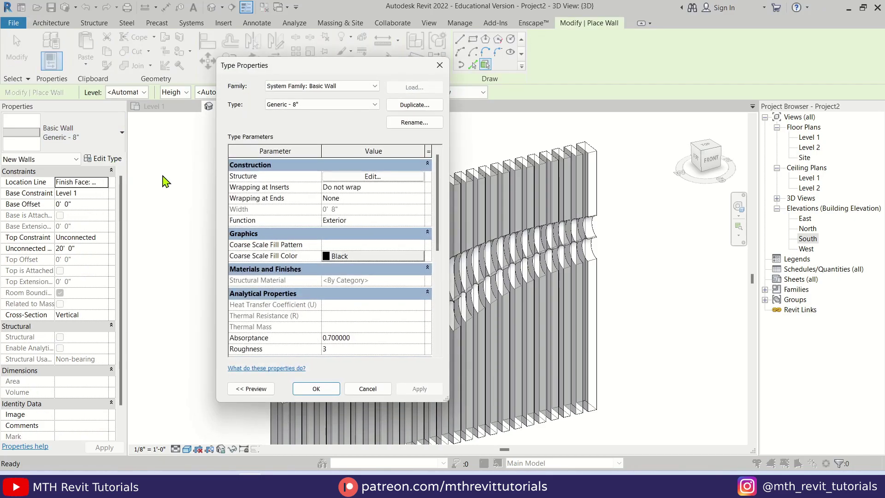
left_click(428, 105)
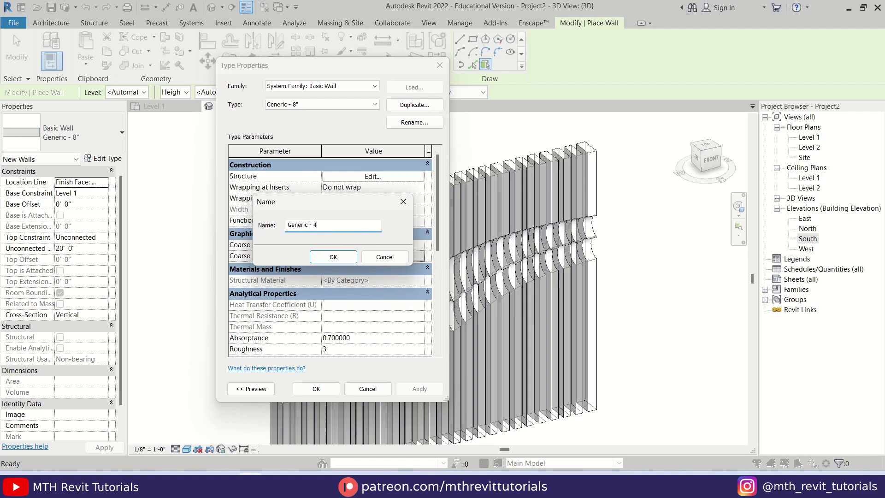
left_click(331, 258)
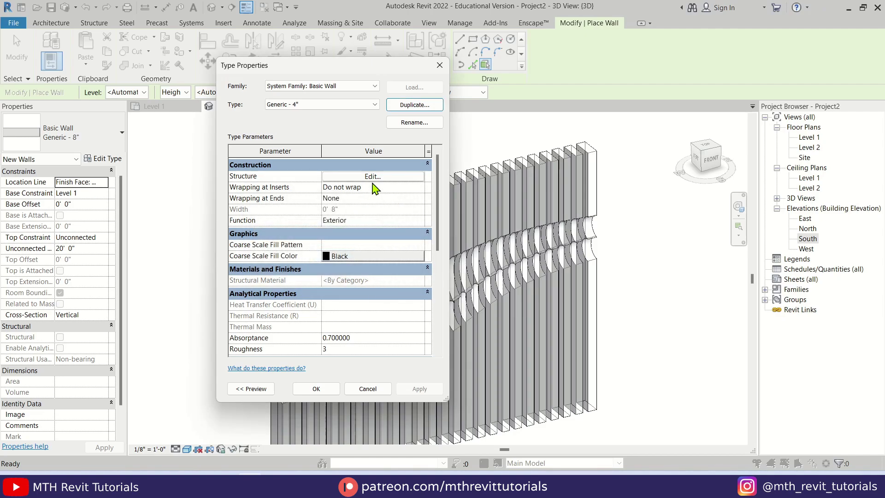
left_click(372, 176)
left_click(329, 184)
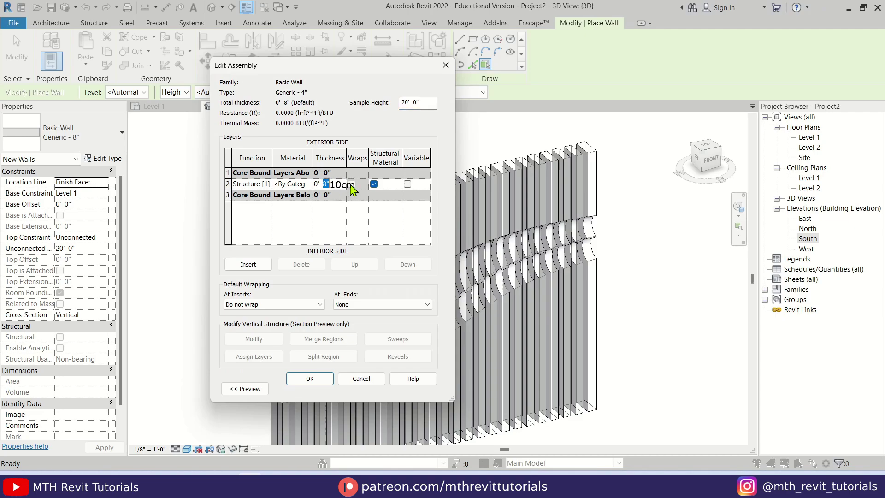
left_click(316, 380)
left_click(316, 387)
Place Generic - 4" walls on the first two fin faces
scroll(282, 220, "up", 3)
scroll(282, 219, "down", 3)
left_click(385, 198)
left_click(426, 188)
Place walls on twelve more fin faces, panning along the slatted mass
left_click(470, 177)
left_click(513, 168)
middle_click_drag(530, 183, 328, 250)
left_click(358, 227)
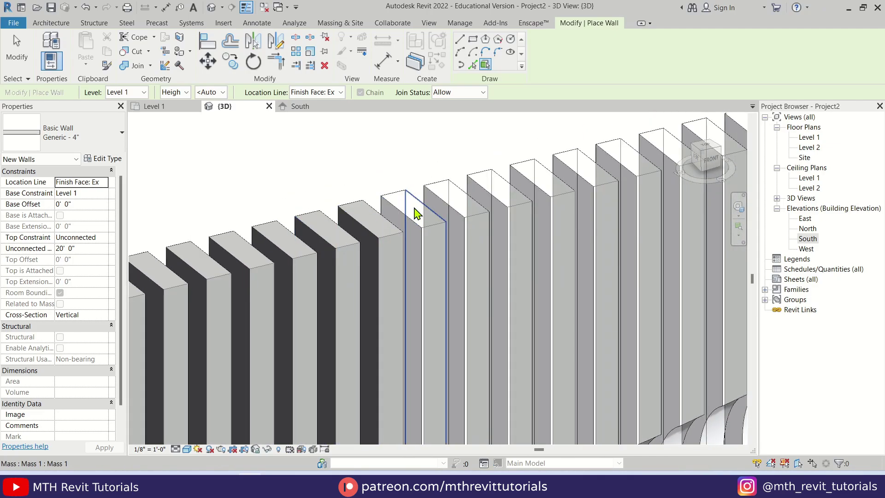
left_click(414, 208)
left_click(448, 207)
left_click(494, 197)
left_click(536, 187)
left_click(578, 180)
middle_click_drag(591, 190, 388, 254)
left_click(423, 227)
left_click(463, 217)
left_click(504, 206)
left_click(546, 194)
Finish wall placement and orbit to a straight front view of the slat walls
middle_click_drag(568, 187, 316, 280)
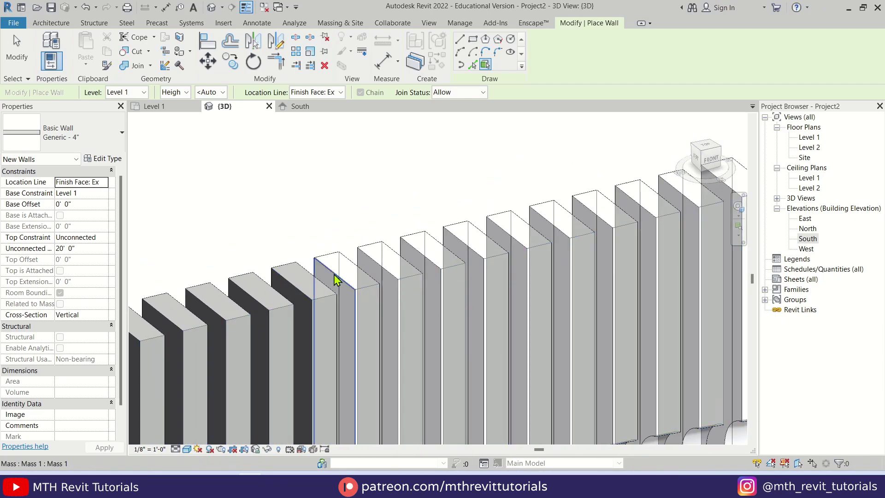
middle_click_drag(538, 241, 388, 319)
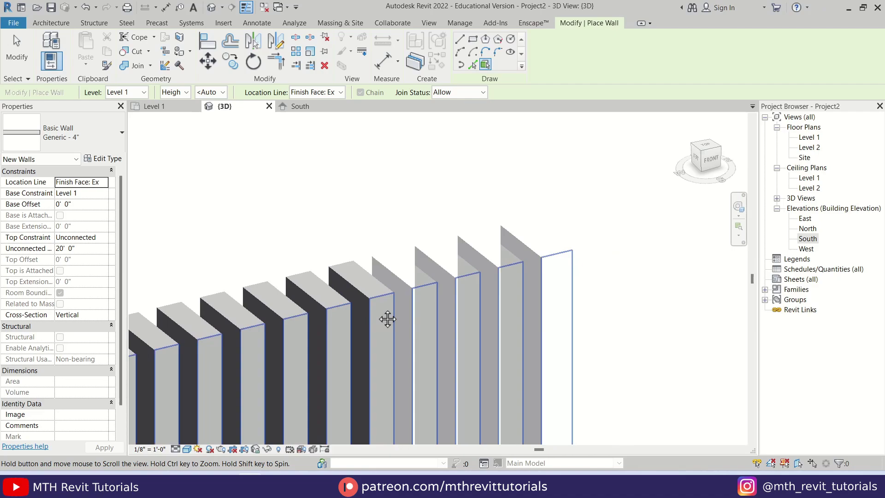
scroll(476, 213, "down", 5)
key("Escape")
key("Escape")
middle_click_drag(374, 270, 317, 258, "shift")
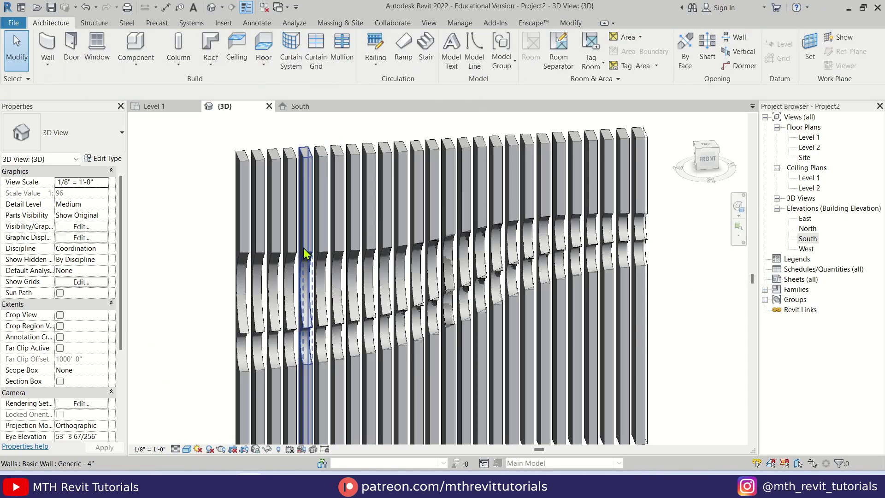
left_click(338, 23)
Show masses by view settings, hide the Mass category via VG, and open the Level 1 plan
left_click(65, 50)
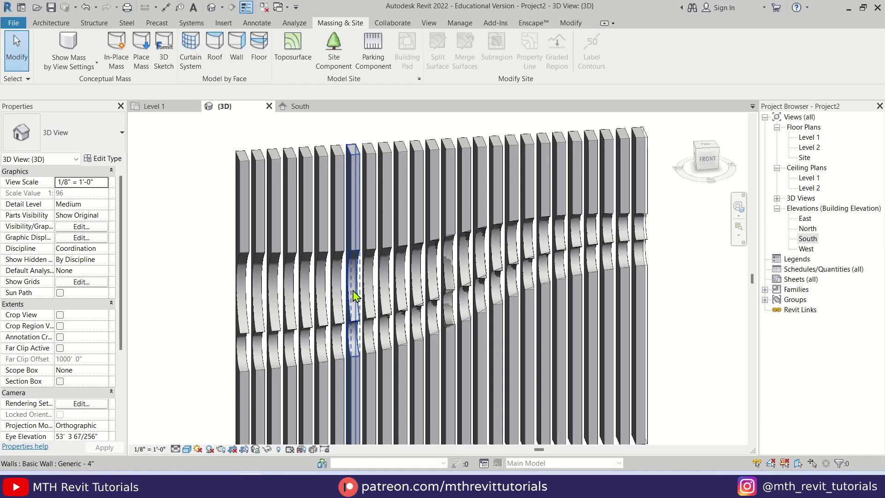
key("v")
key("g")
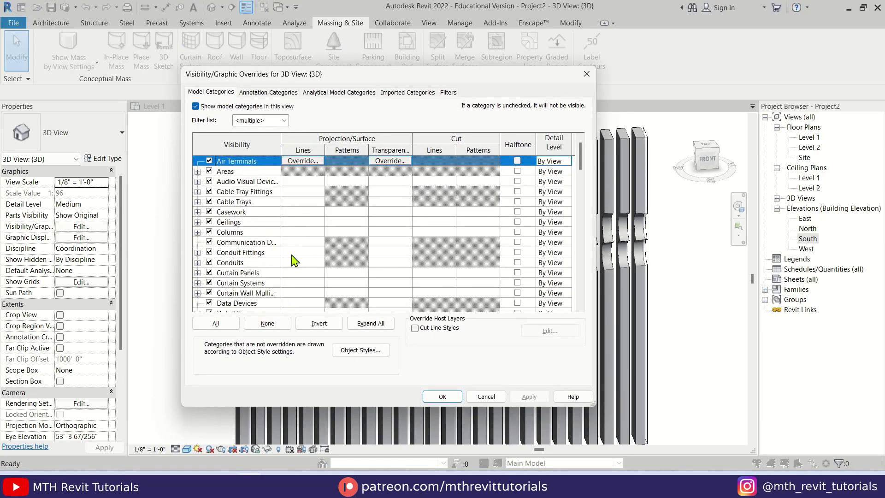
left_click(253, 265)
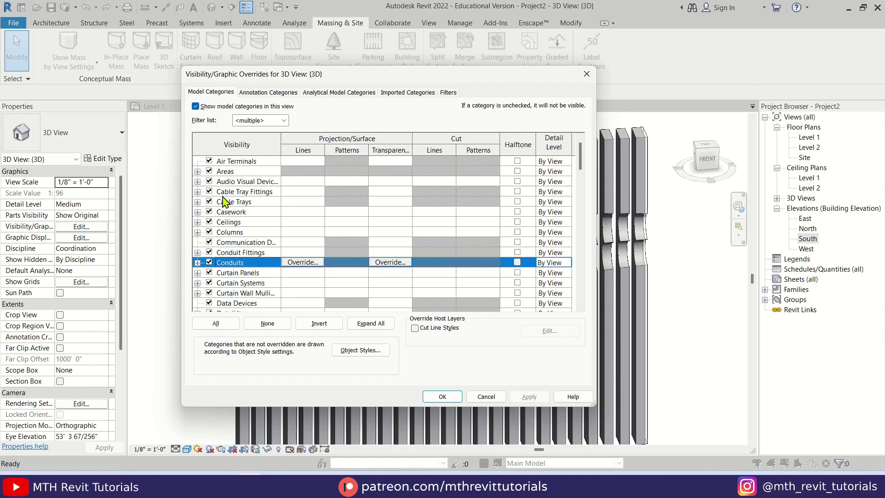
key("m")
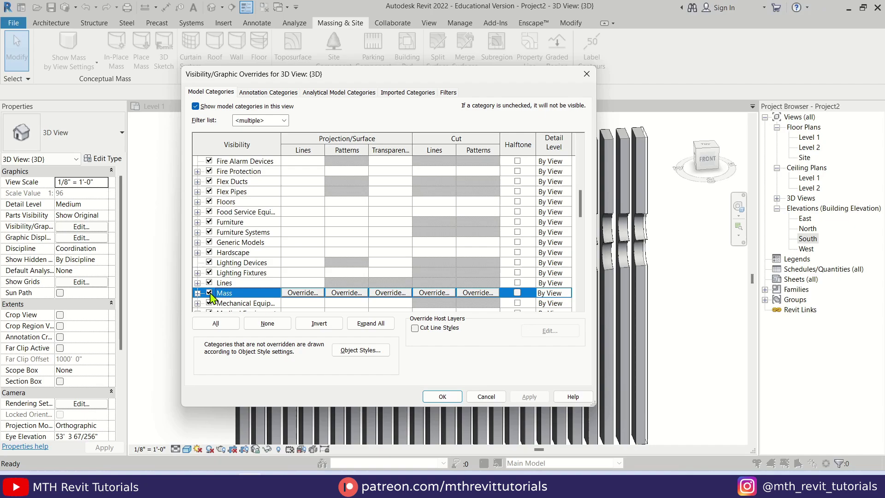
left_click(526, 397)
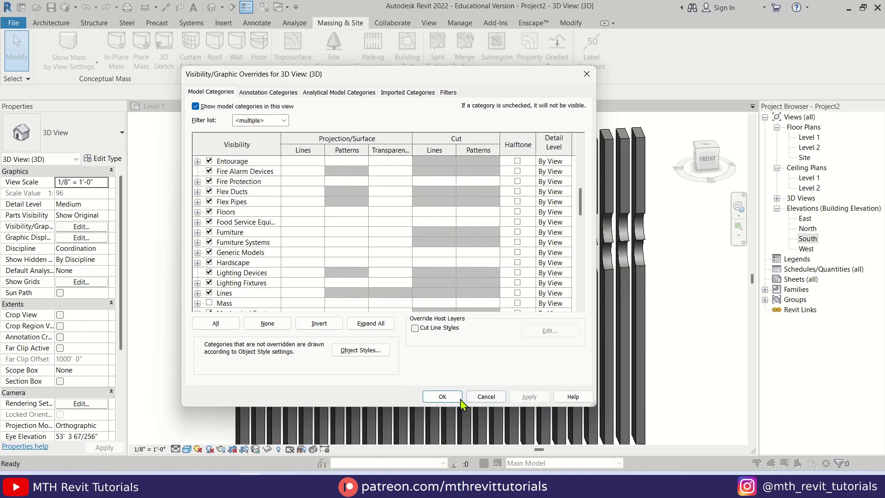
left_click(443, 396)
middle_click_drag(237, 270, 322, 265, "shift")
double_click(812, 137)
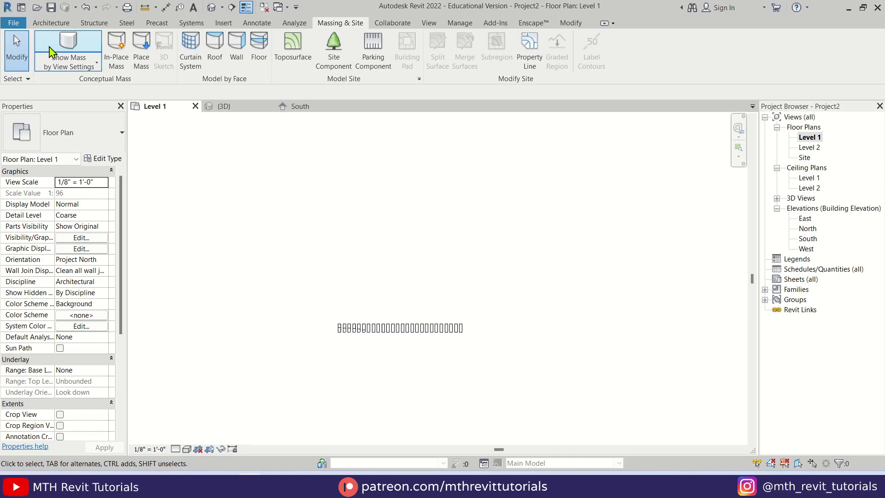
Draw a 12'-high backing wall on Finish Face: Exterior between the end slats, then view in 3D
left_click(52, 26)
left_click(47, 48)
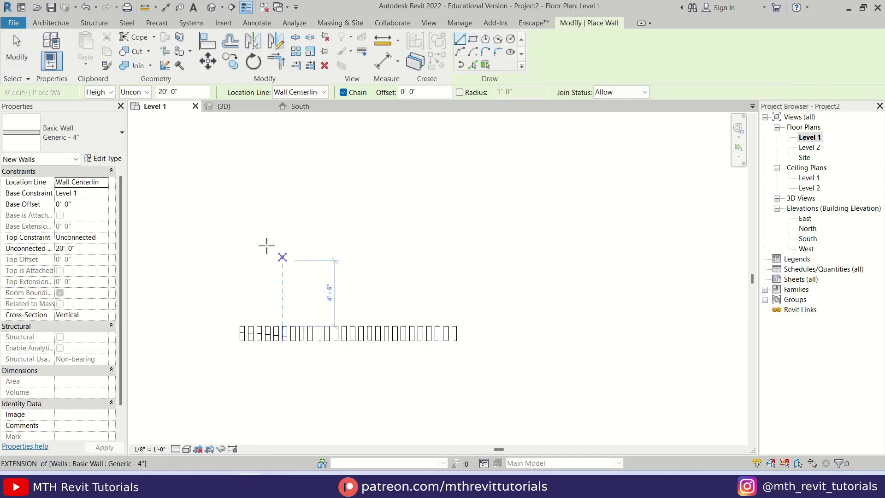
left_click(324, 92)
left_click(330, 123)
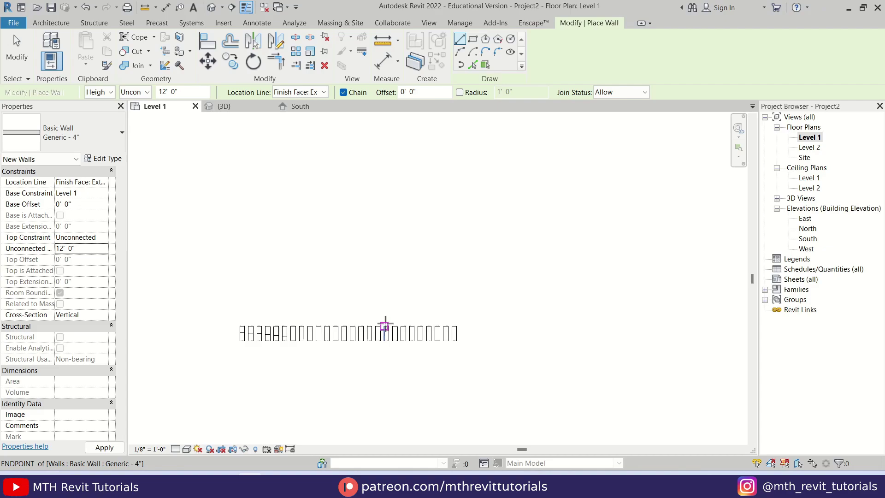
left_click(452, 326)
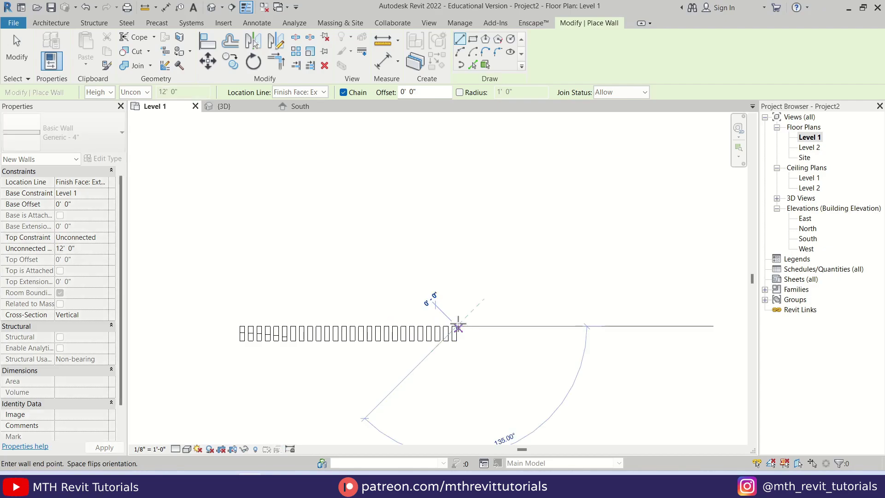
left_click(236, 326)
key("Escape")
key("Escape")
left_click(211, 8)
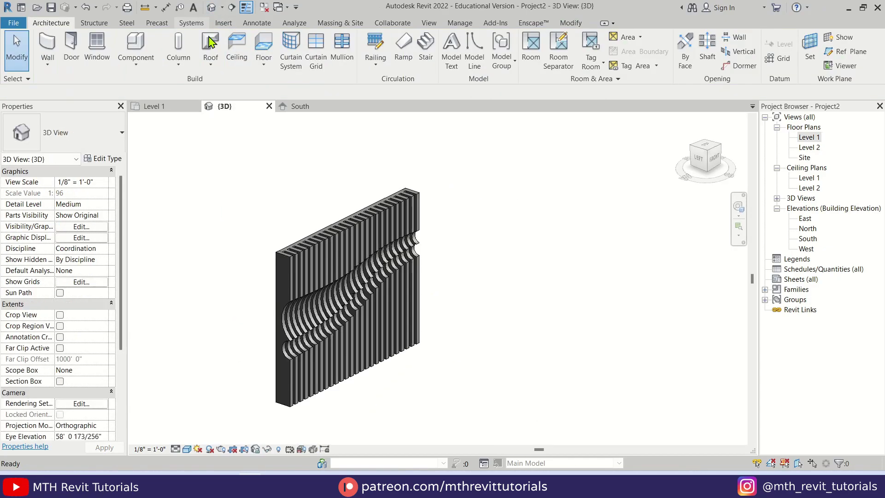
middle_click_drag(412, 353, 326, 387, "shift")
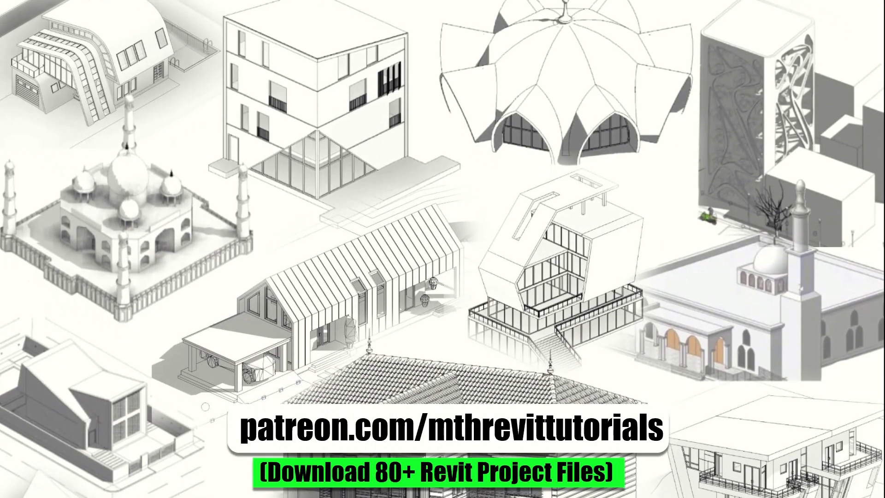